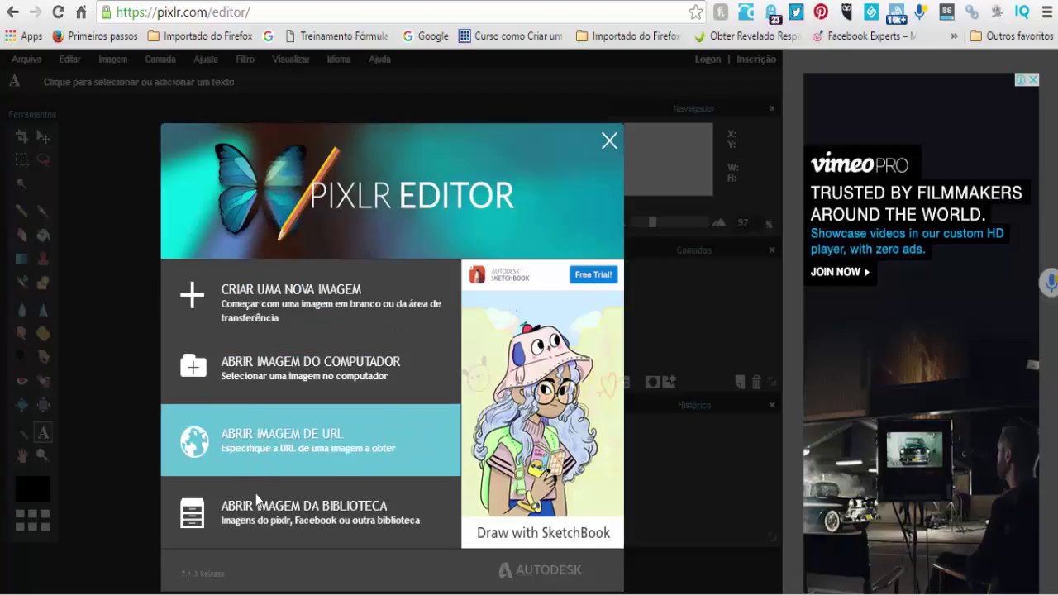
Open the image Caes e Gatos.jpg from the computer and shift its window slightly down in the workspace
left_click(300, 375)
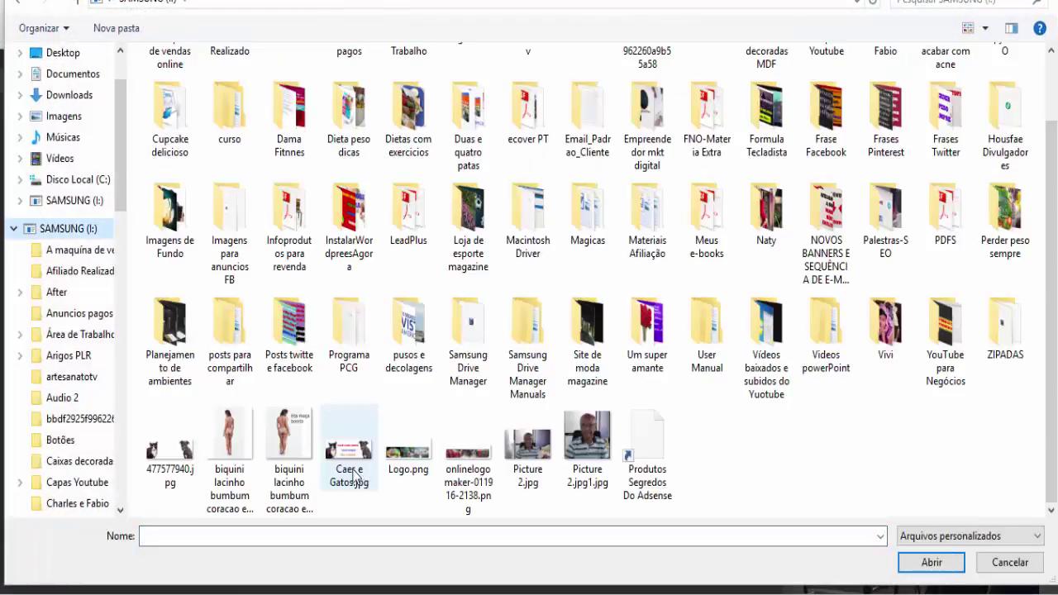
left_click(349, 465)
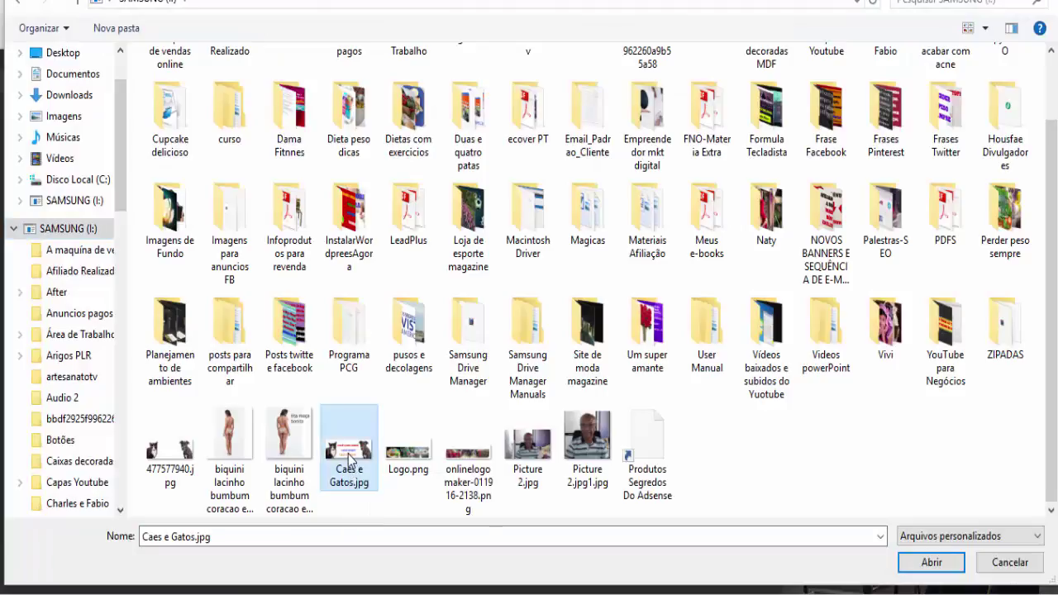
left_click(932, 563)
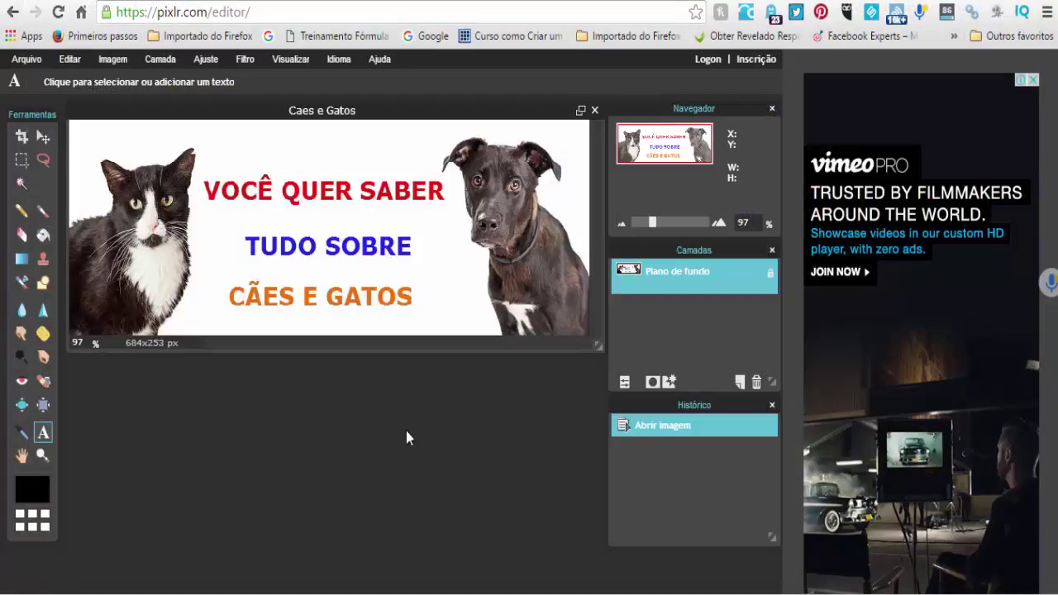
mouse_move(242, 111)
left_mouse_down()
mouse_move(262, 172)
mouse_move(247, 118)
mouse_move(245, 133)
left_mouse_up()
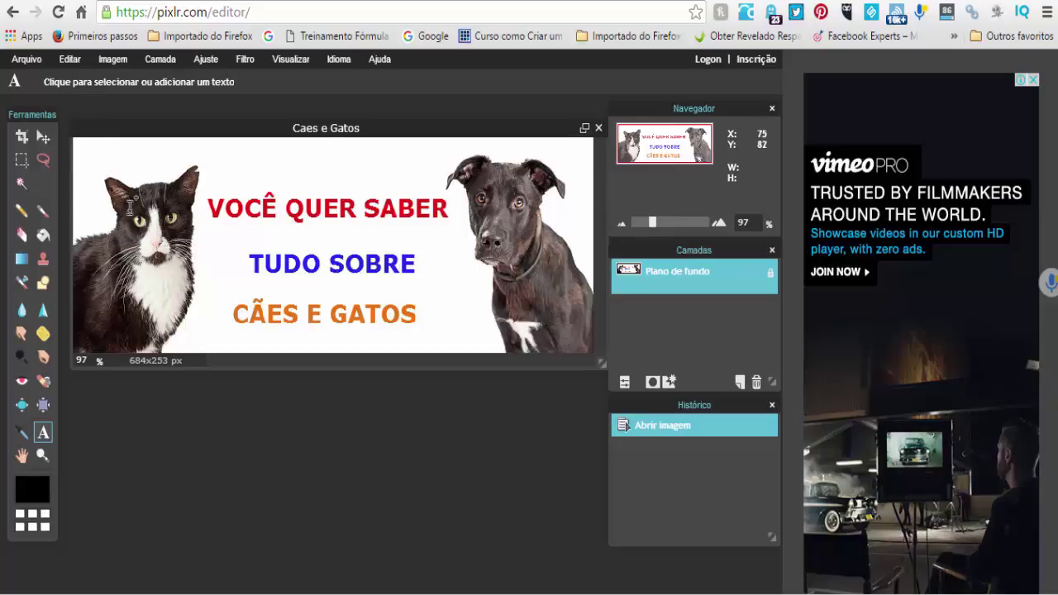
Select the red "VOCÊ QUER SABER" line with a rectangular marquee about 323 × 42 px and cut it from the image
left_click(22, 160)
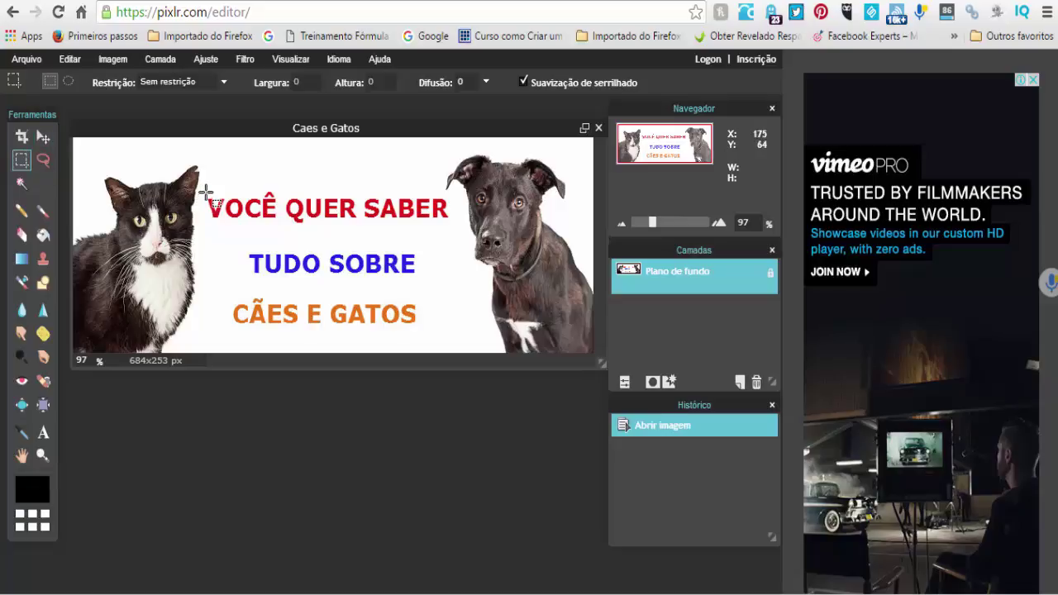
left_click_drag(206, 192, 452, 227)
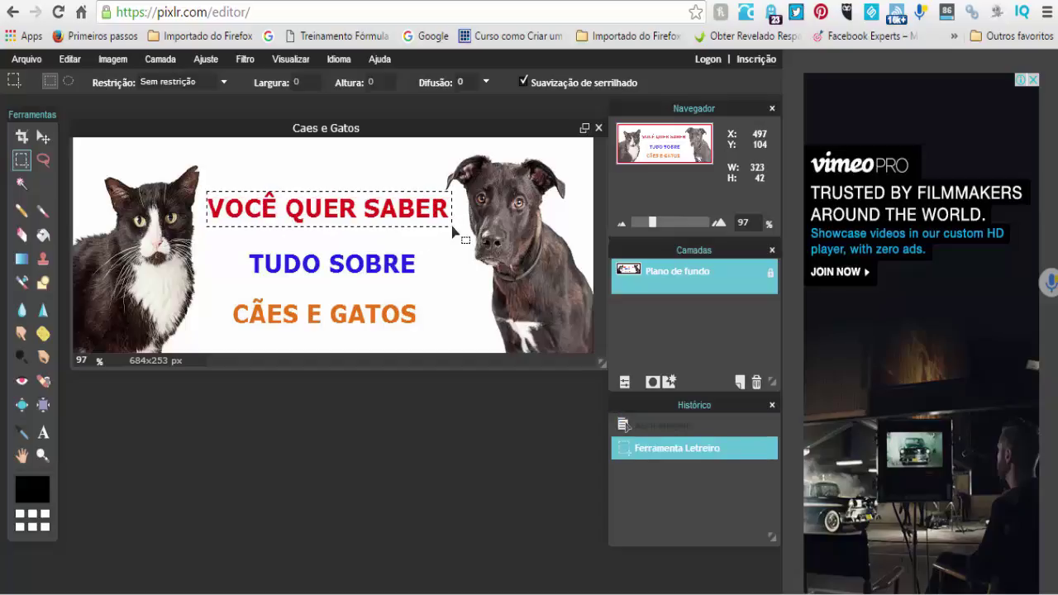
left_click(70, 60)
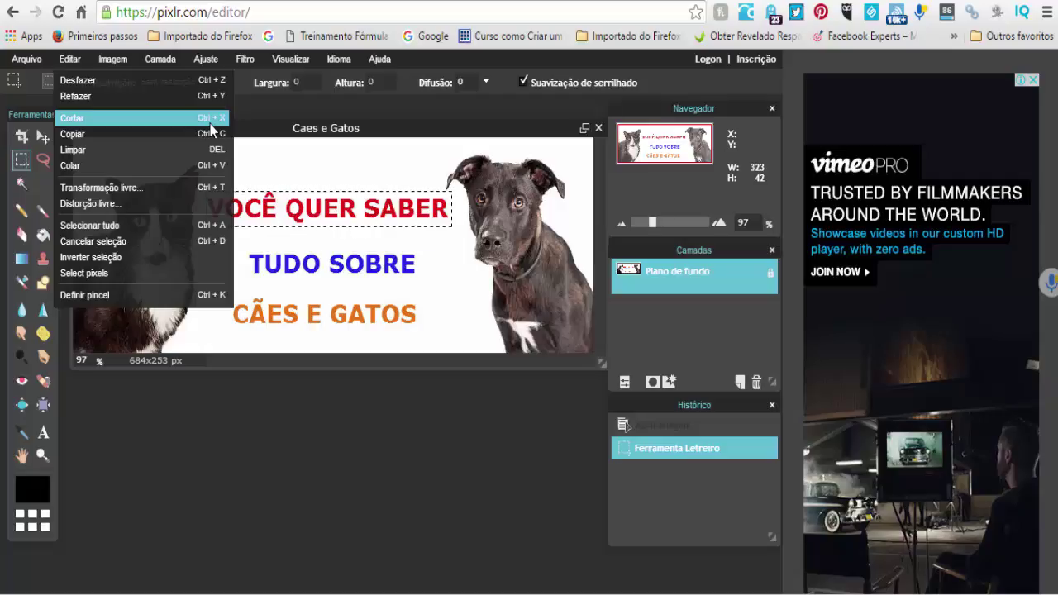
left_click(72, 121)
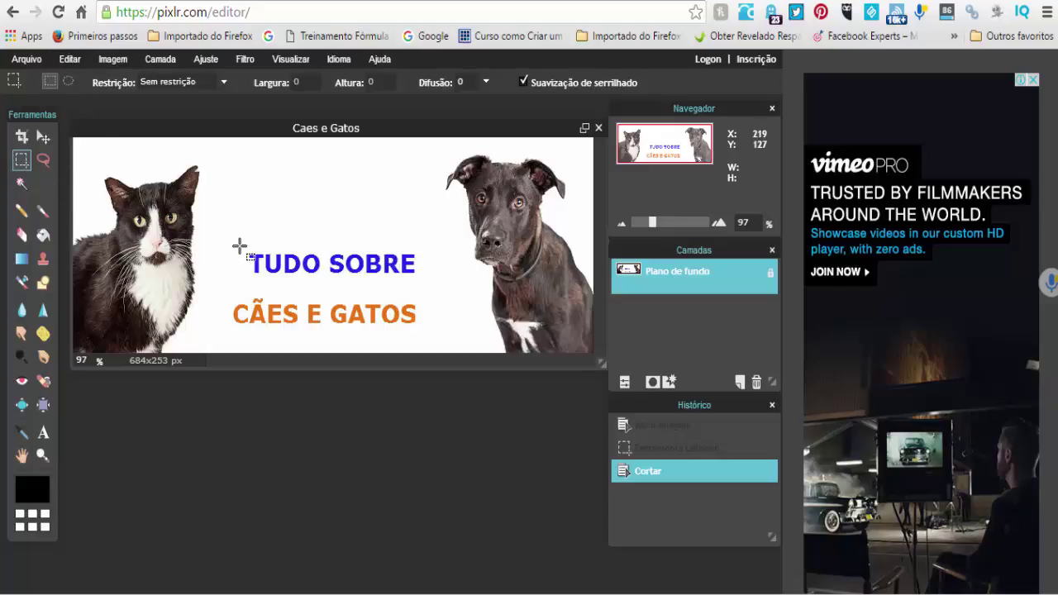
Select the blue "TUDO SOBRE" line with a rectangular marquee about 244 × 41 px and cut it from the image
left_click_drag(239, 245, 424, 280)
left_click_drag(425, 280, 423, 281)
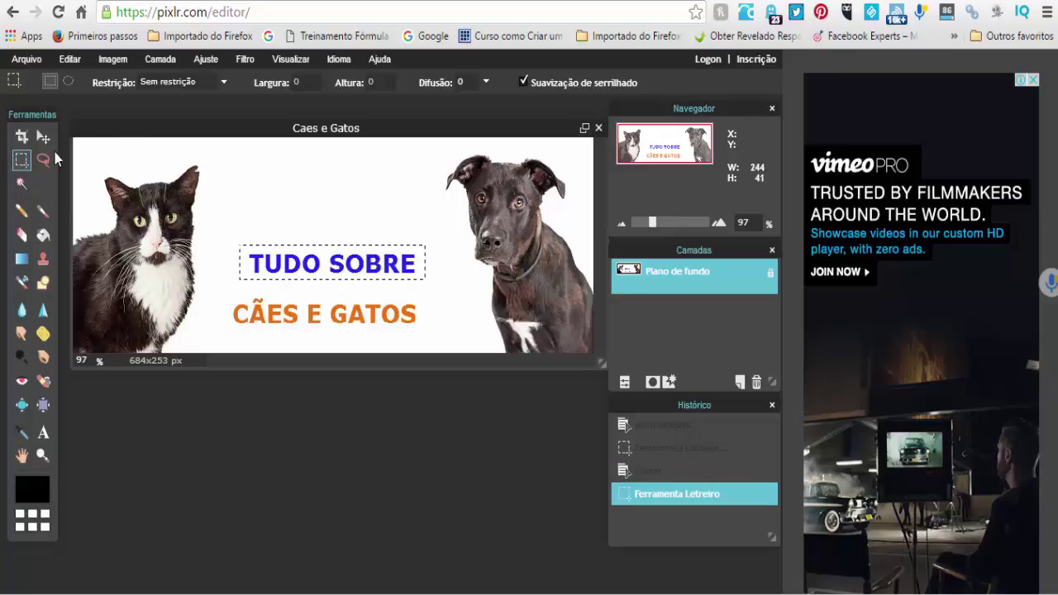
left_click(72, 62)
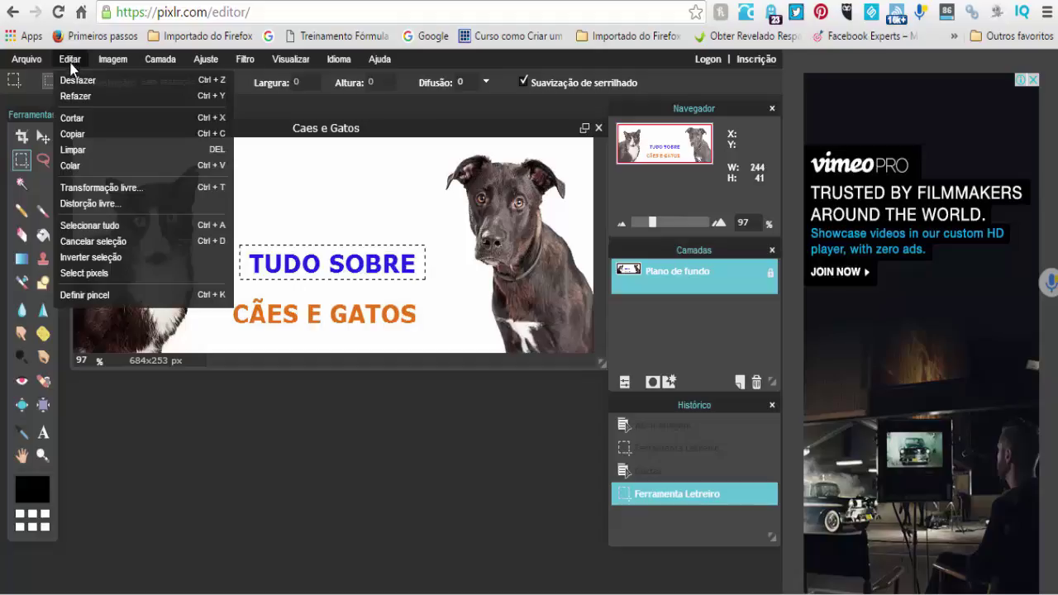
left_click(78, 119)
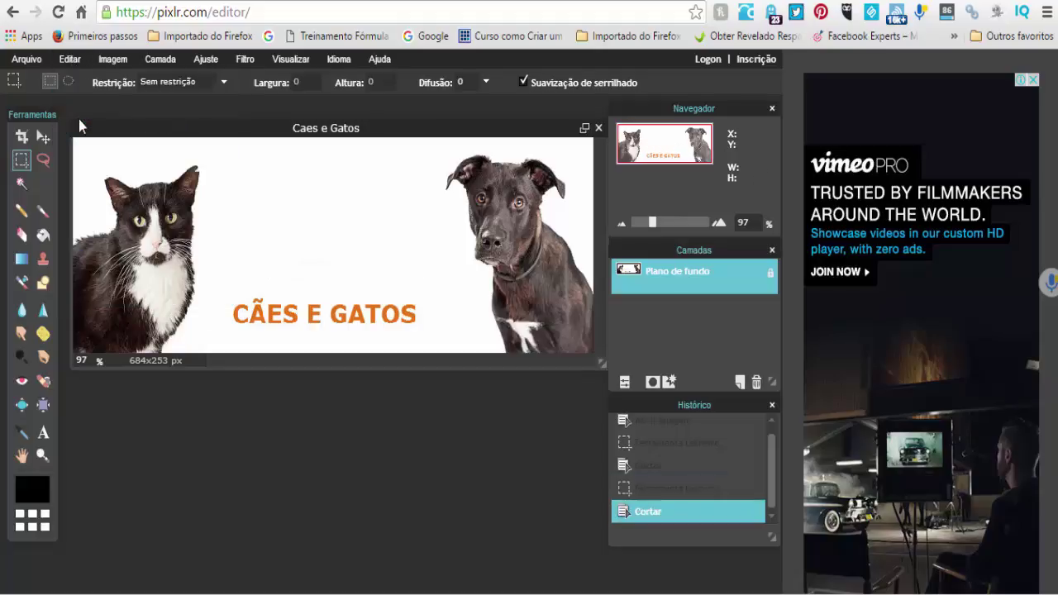
left_click(65, 60)
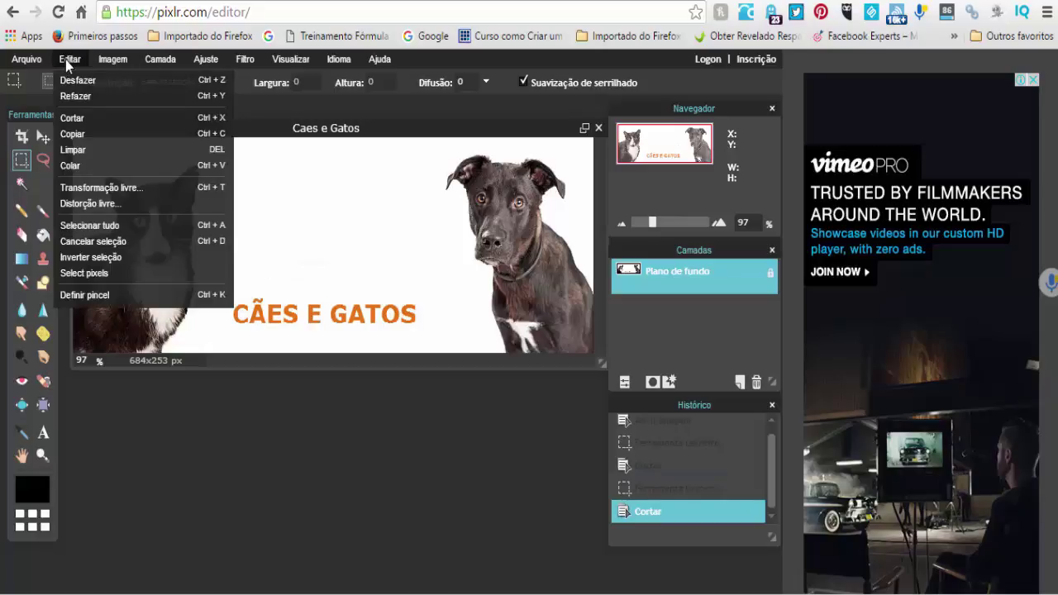
left_click(217, 466)
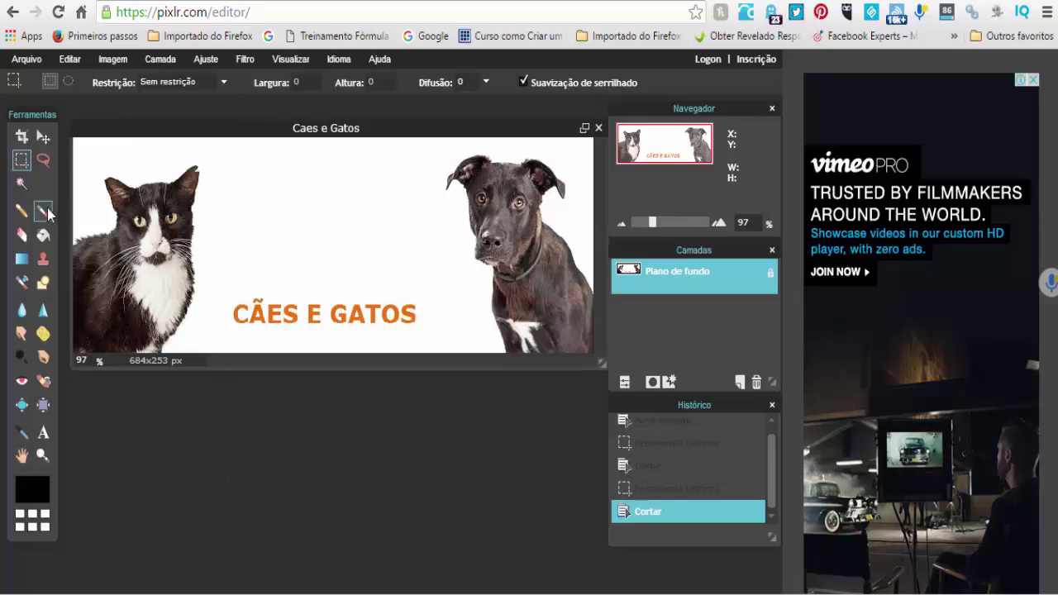
Select the whole orange "CÃES E GATOS" line with a marquee about 262 × 55 px and cut it from the image
left_click(22, 162)
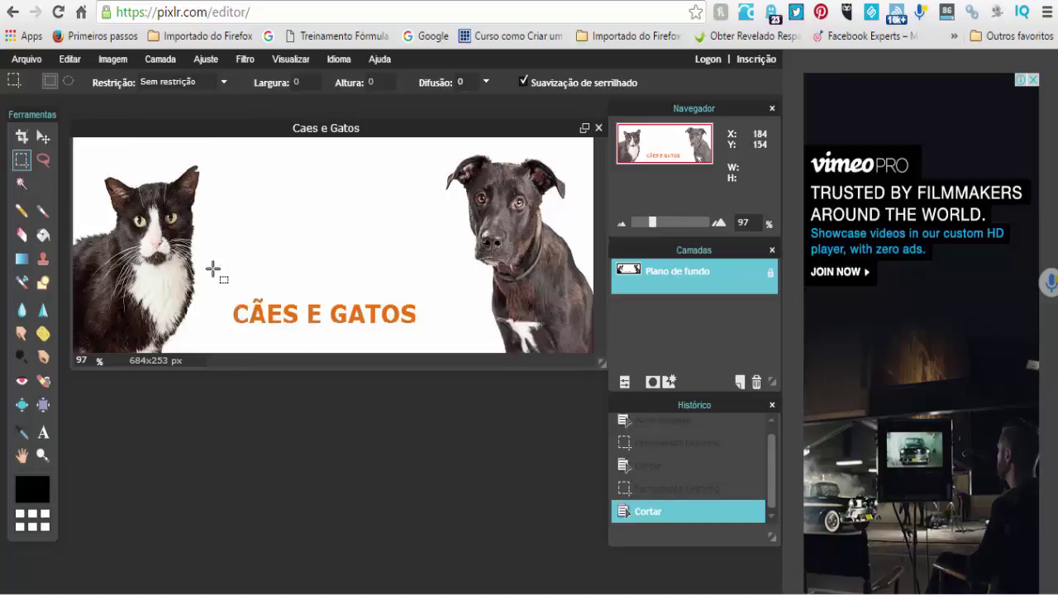
left_click_drag(230, 299, 331, 328)
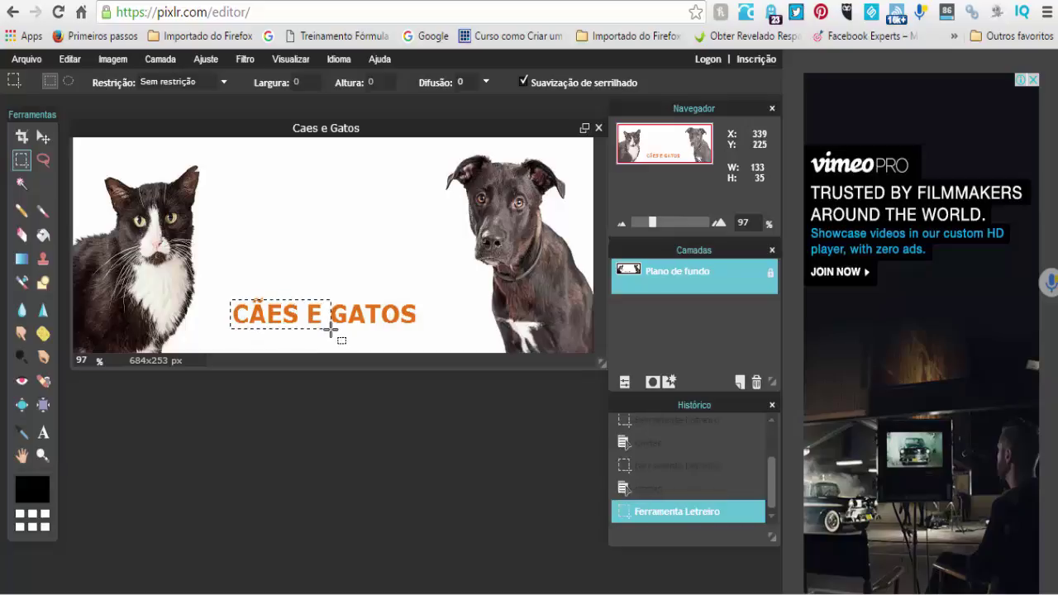
left_click(402, 338)
left_click_drag(225, 288, 424, 335)
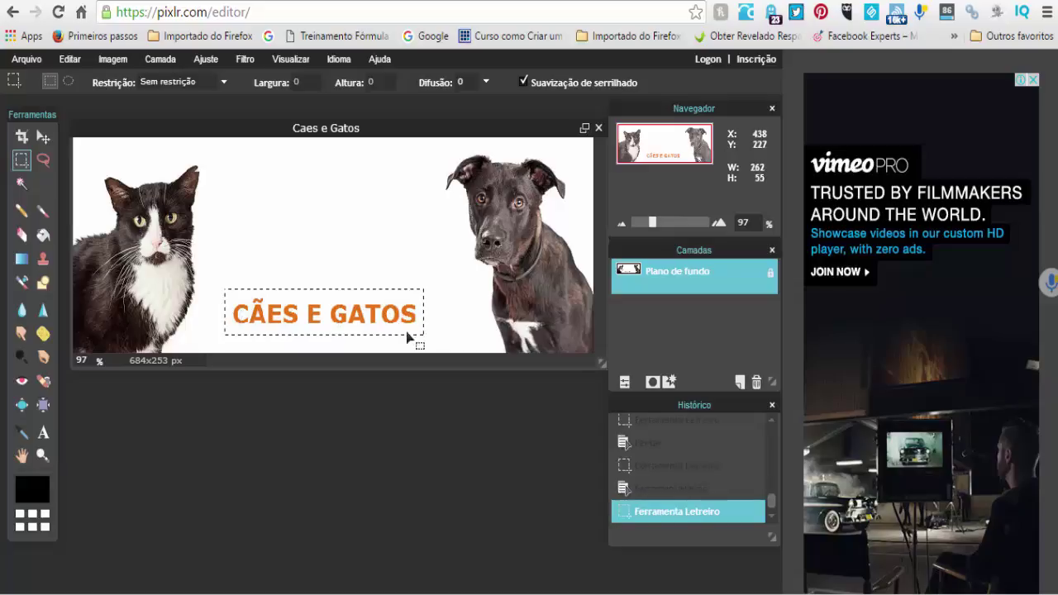
left_click(69, 59)
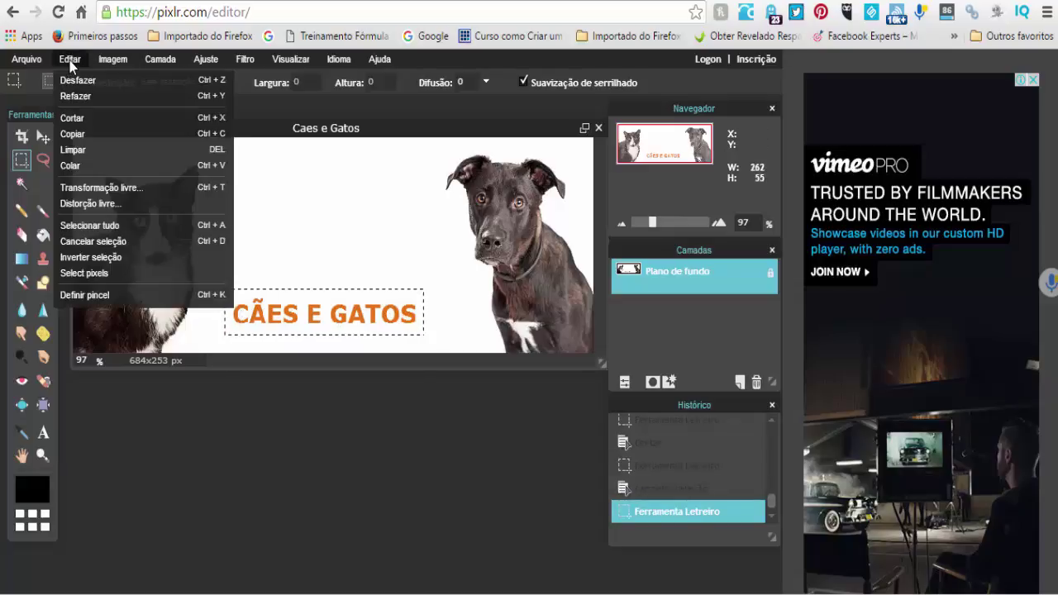
left_click(80, 120)
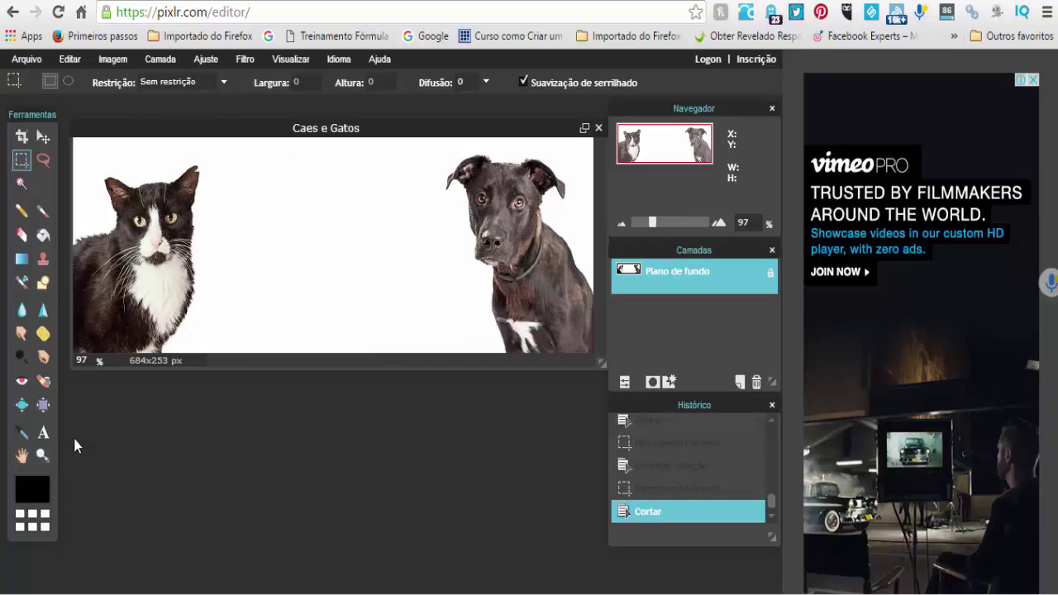
Add the text "QUER SABER" in bold (Negrito) to the upper part of the blank area between the cat and the dog
left_click(42, 434)
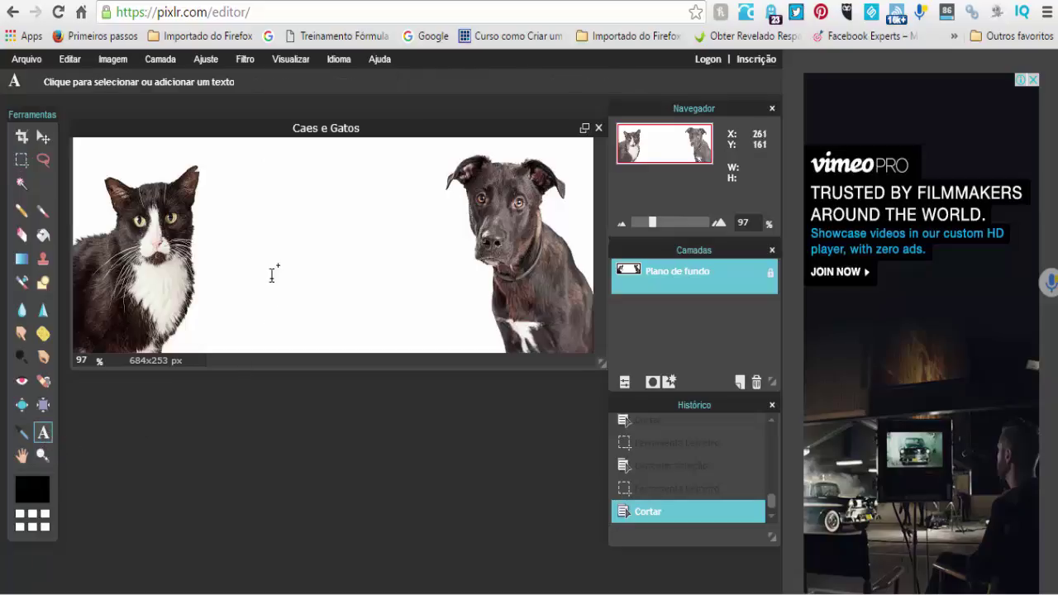
left_click(273, 189)
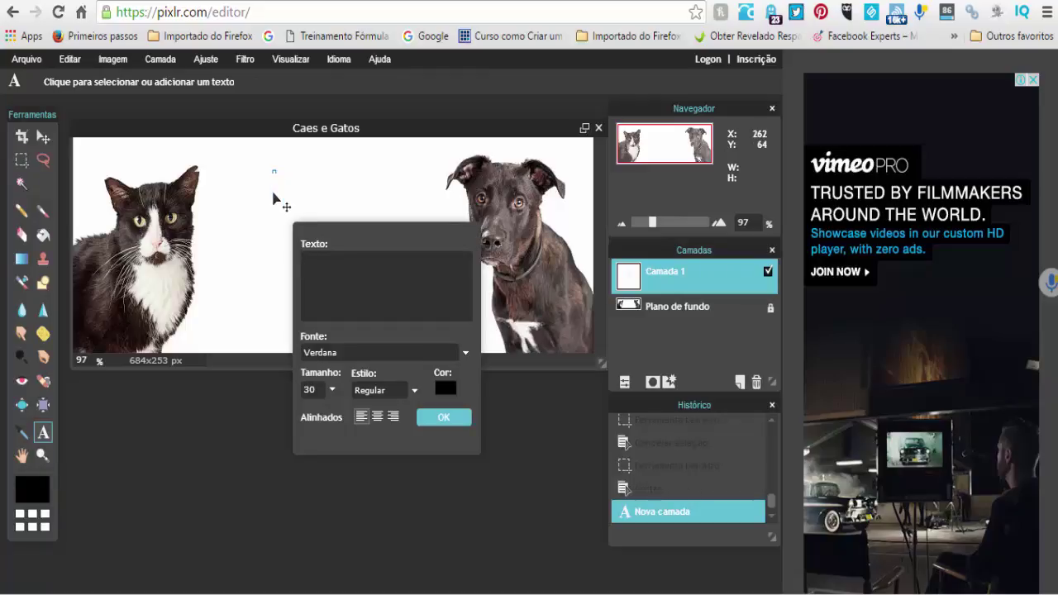
type("QUER")
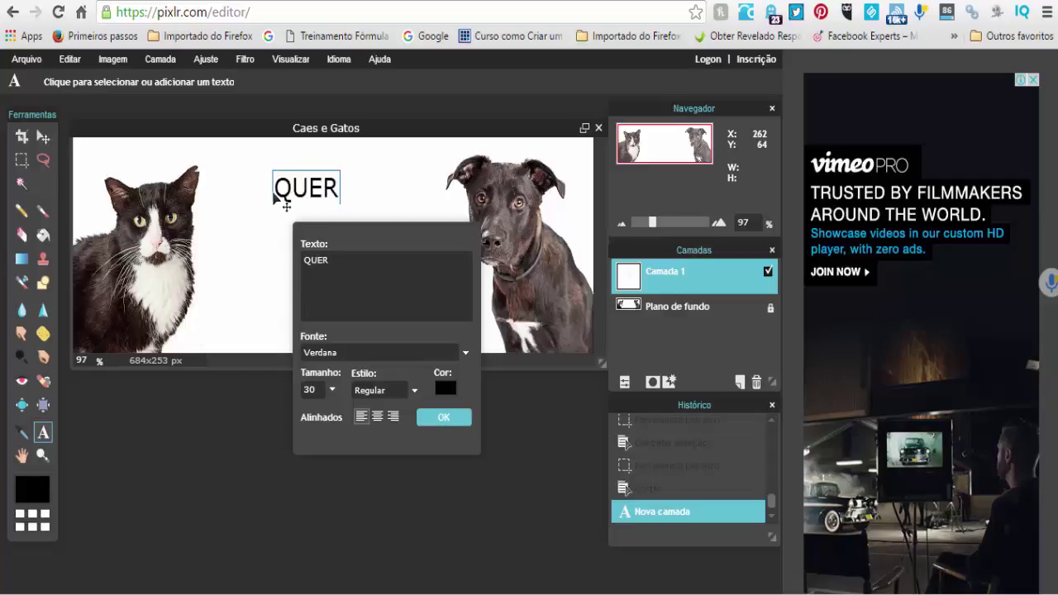
type(" SABER")
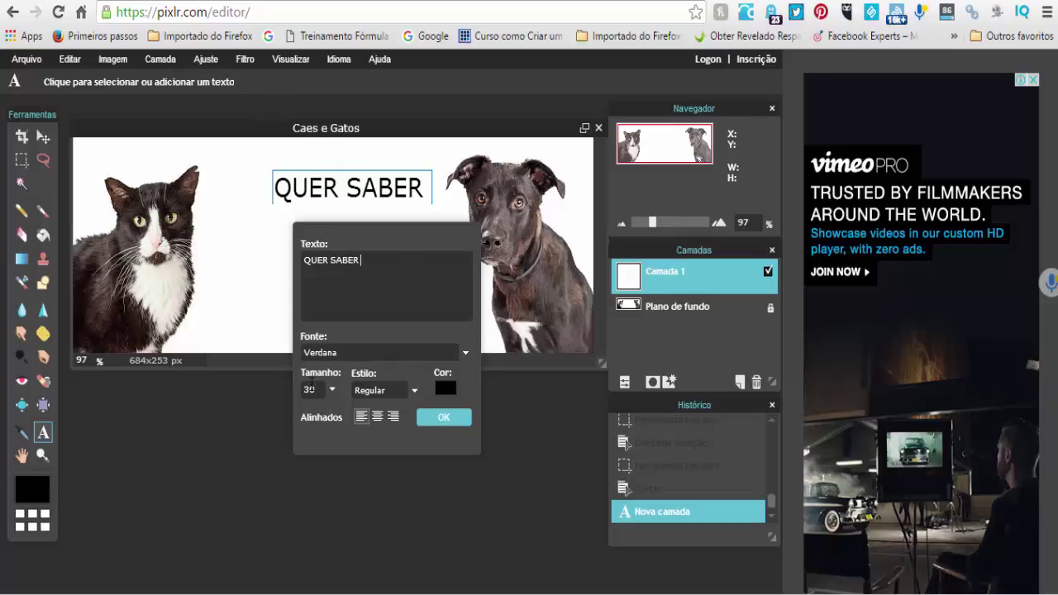
left_click(415, 390)
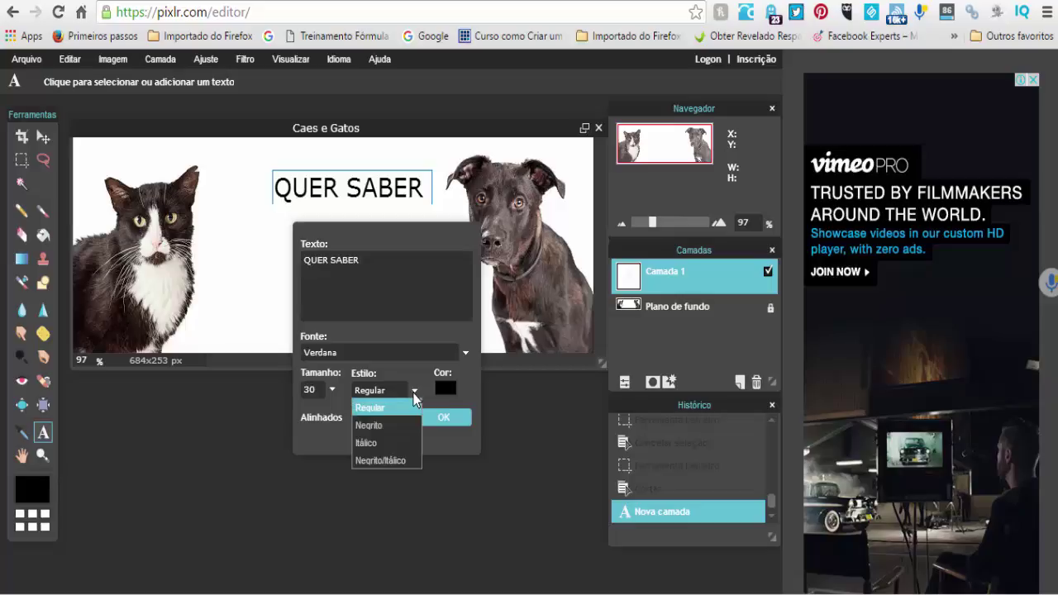
left_click(374, 426)
Color the "QUER SABER" text red (#e81010) and move it slightly toward the cat to center it between the animals
left_click(445, 389)
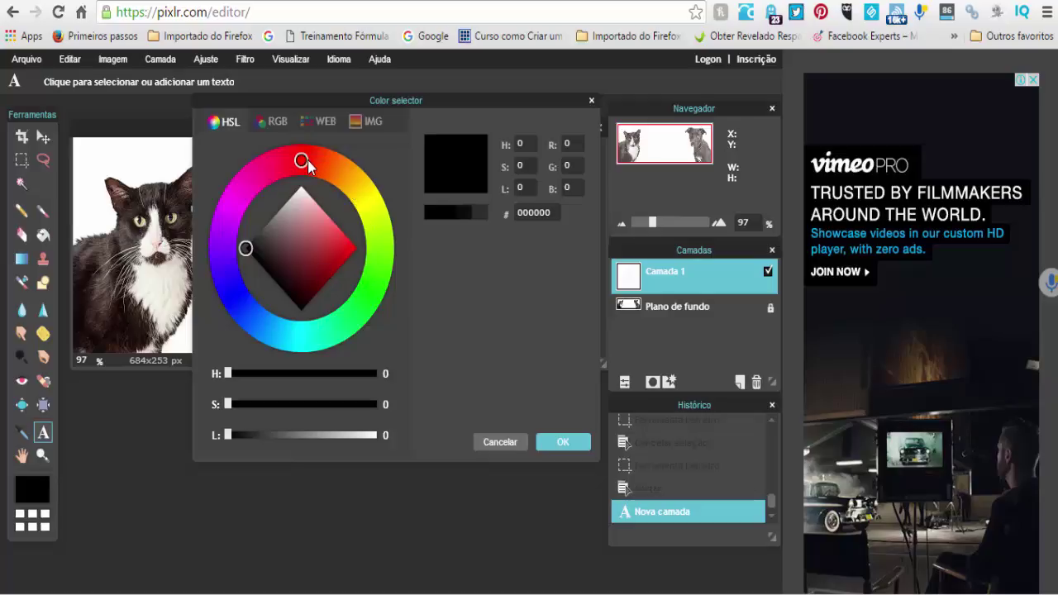
left_click(348, 251)
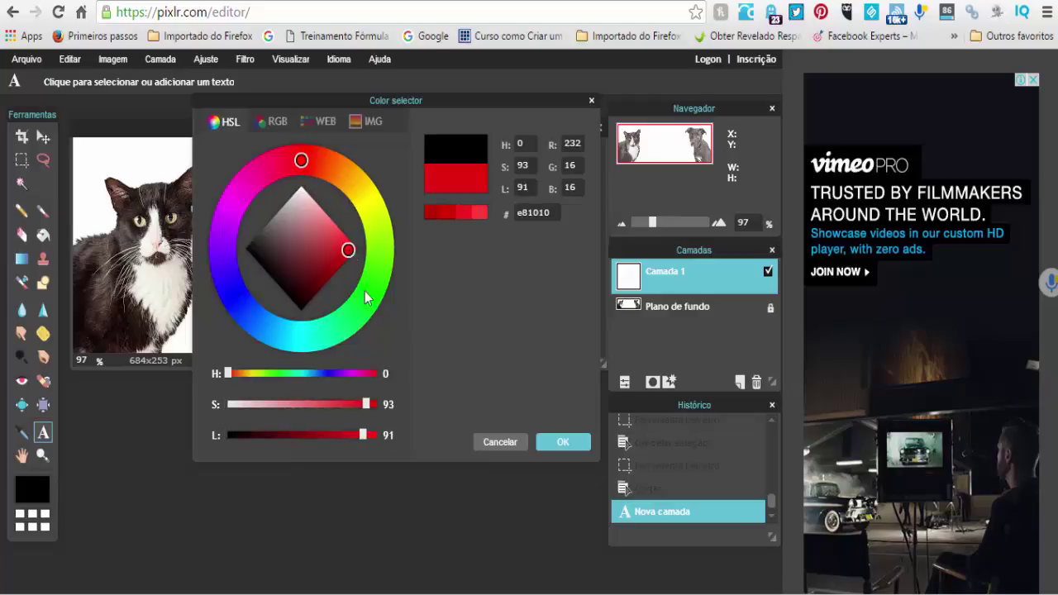
left_click(563, 443)
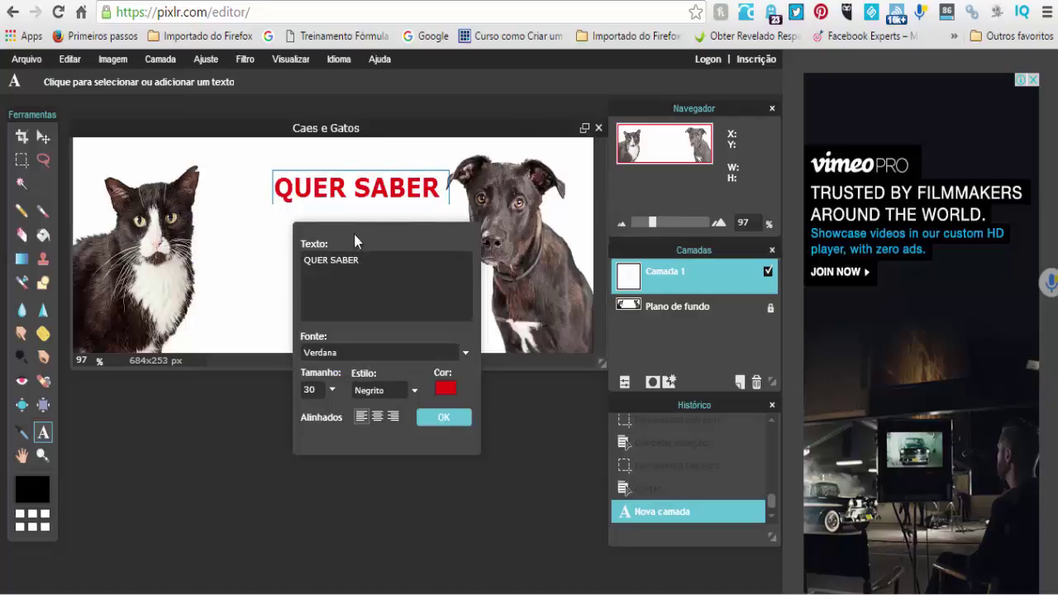
left_click_drag(381, 203, 344, 204)
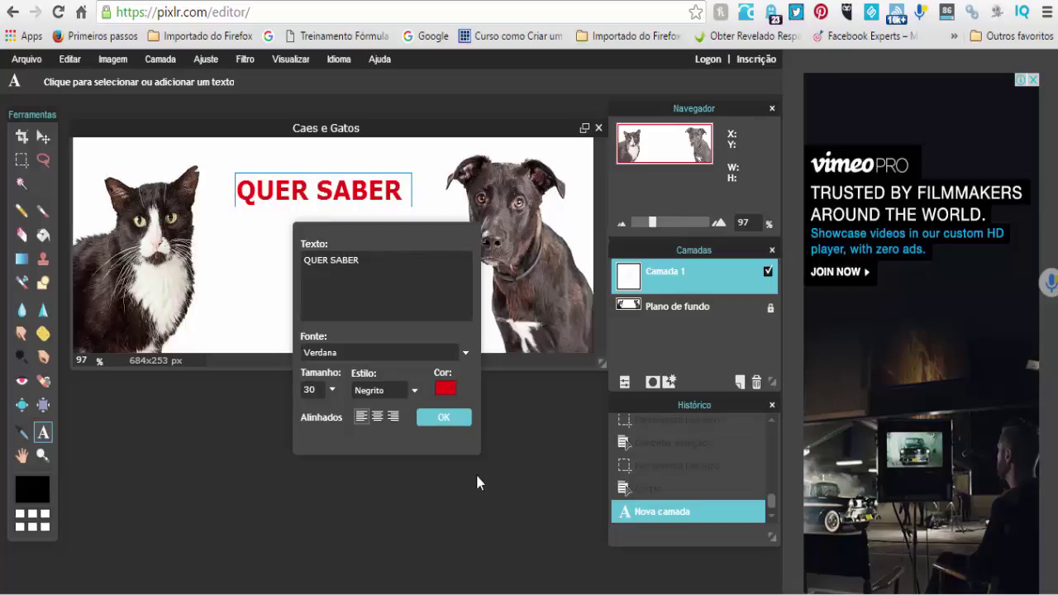
left_click(443, 419)
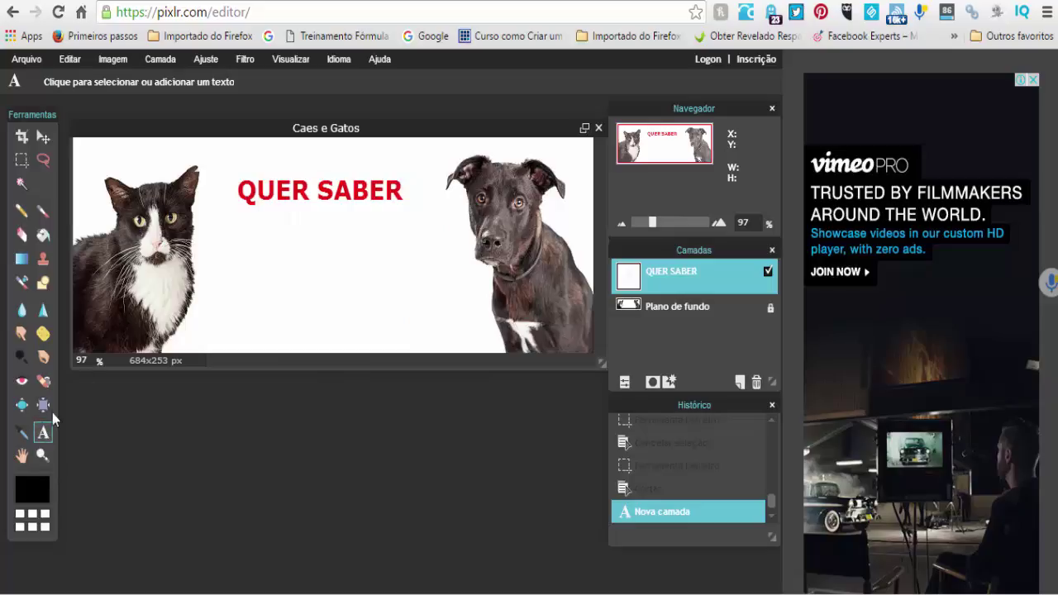
Add a second text layer reading "TUDO SOBRE" below the red "QUER SABER" line
left_click(245, 246)
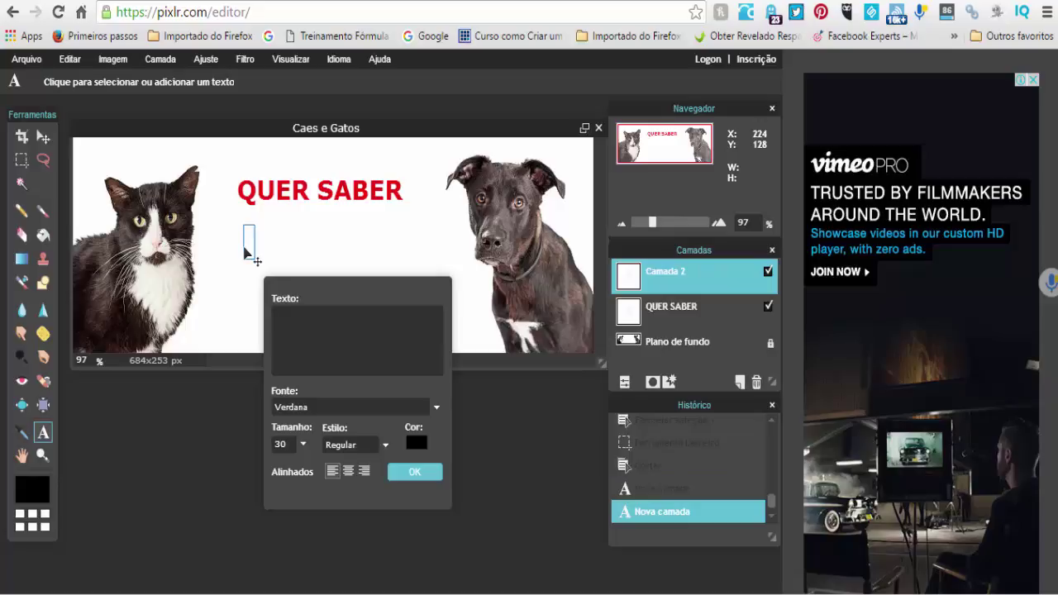
type("TUDO")
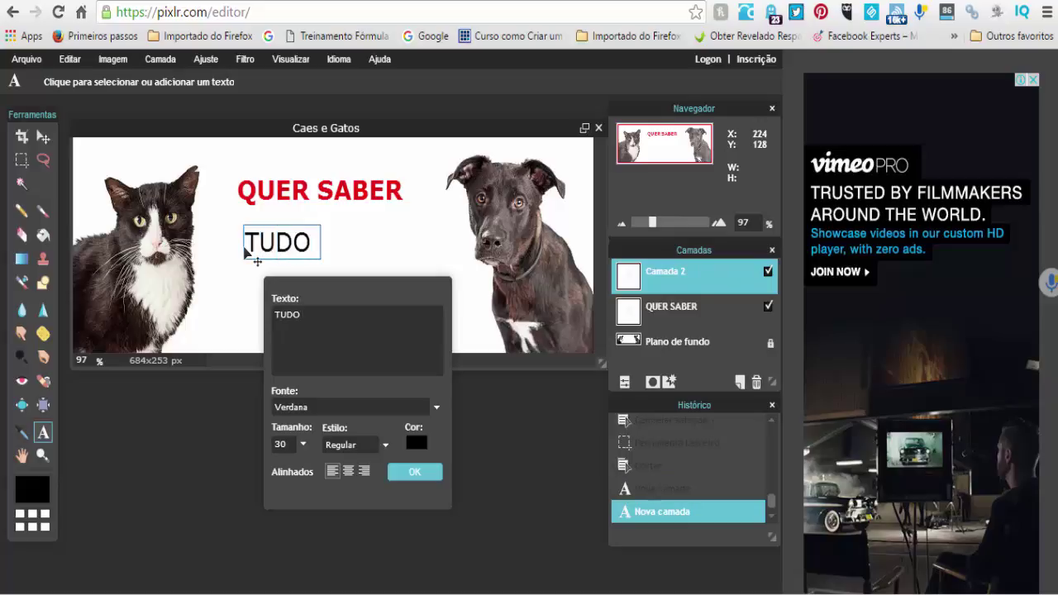
type(" SOBRE")
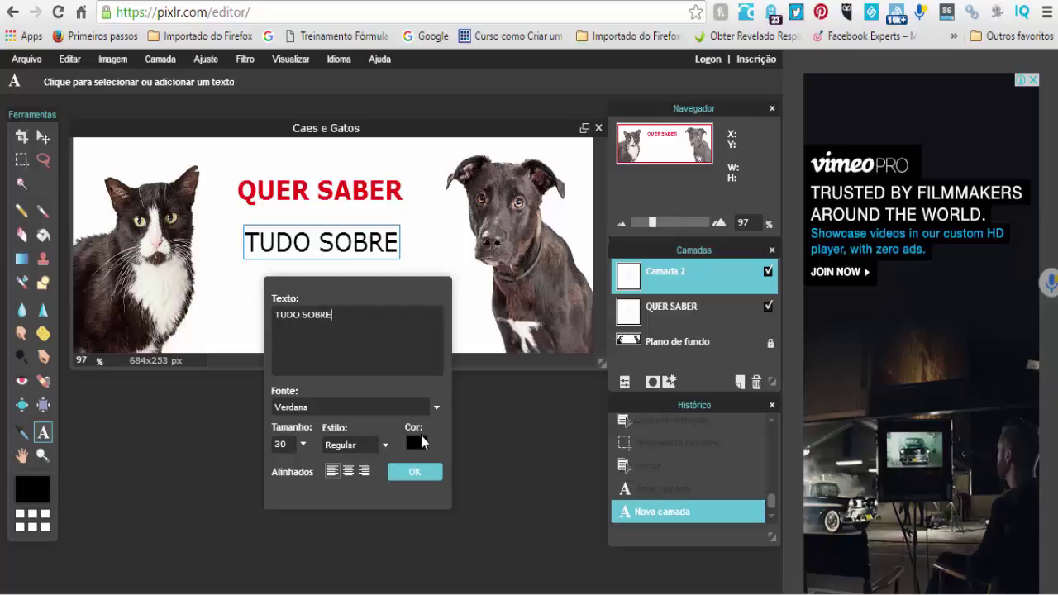
Try to color the "TUDO SOBRE" text blue by choosing hue 237
left_click(417, 445)
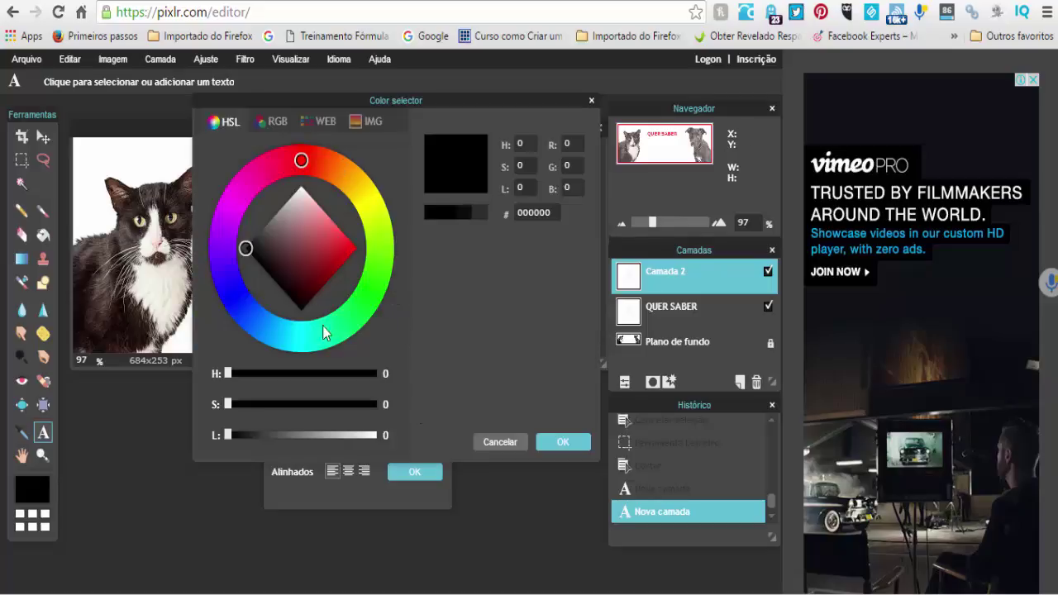
left_click(234, 300)
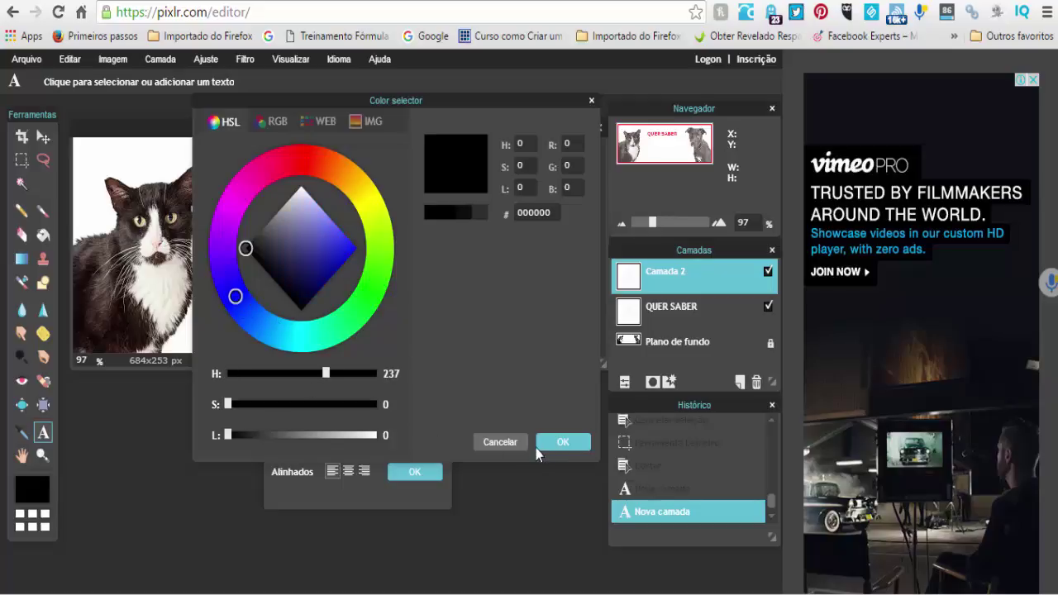
left_click(563, 446)
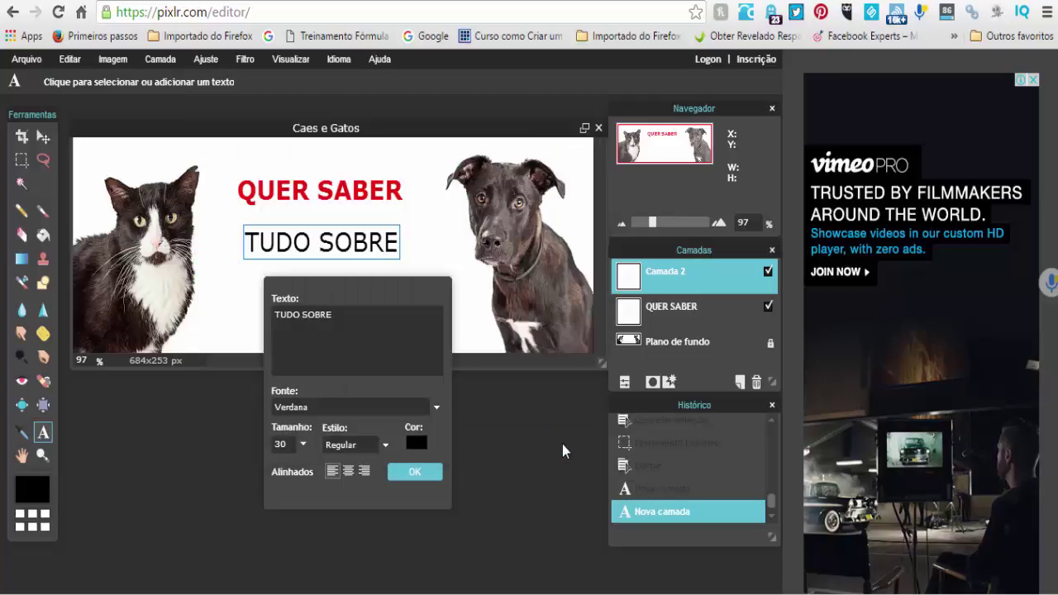
Set the style of the "TUDO SOBRE" text to bold (Negrito)
left_click(384, 445)
left_click(354, 479)
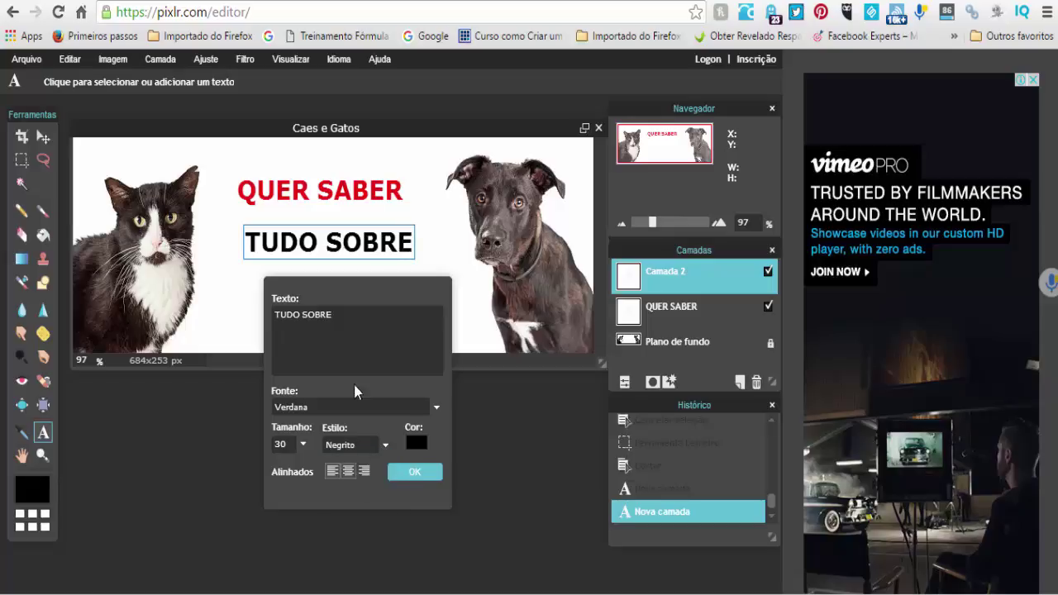
Align the "TUDO SOBRE" text under "QUER SABER" and color it blue (#1518e8)
left_click_drag(347, 233, 341, 233)
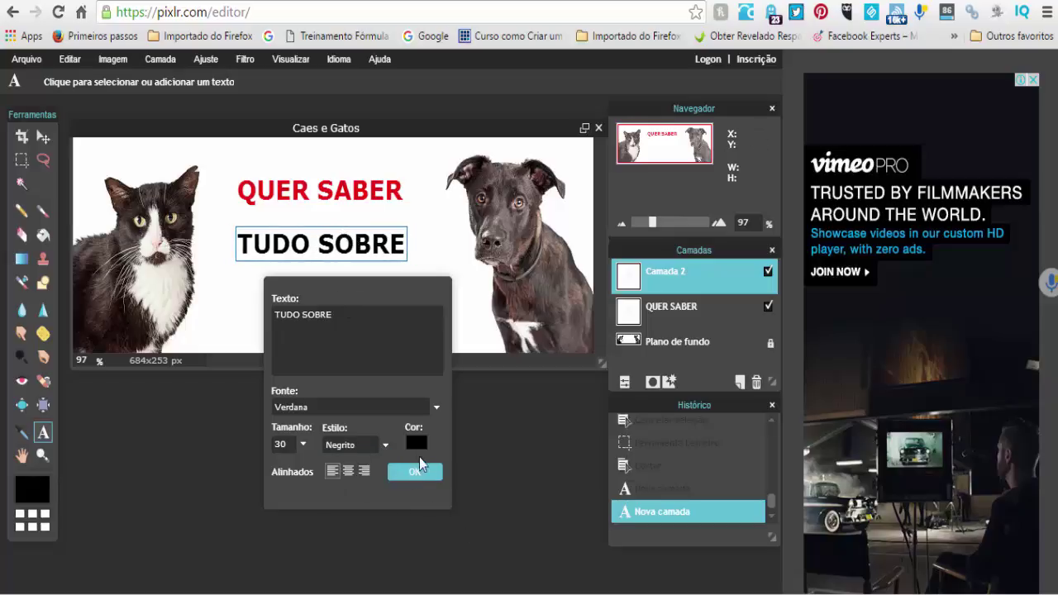
left_click(416, 445)
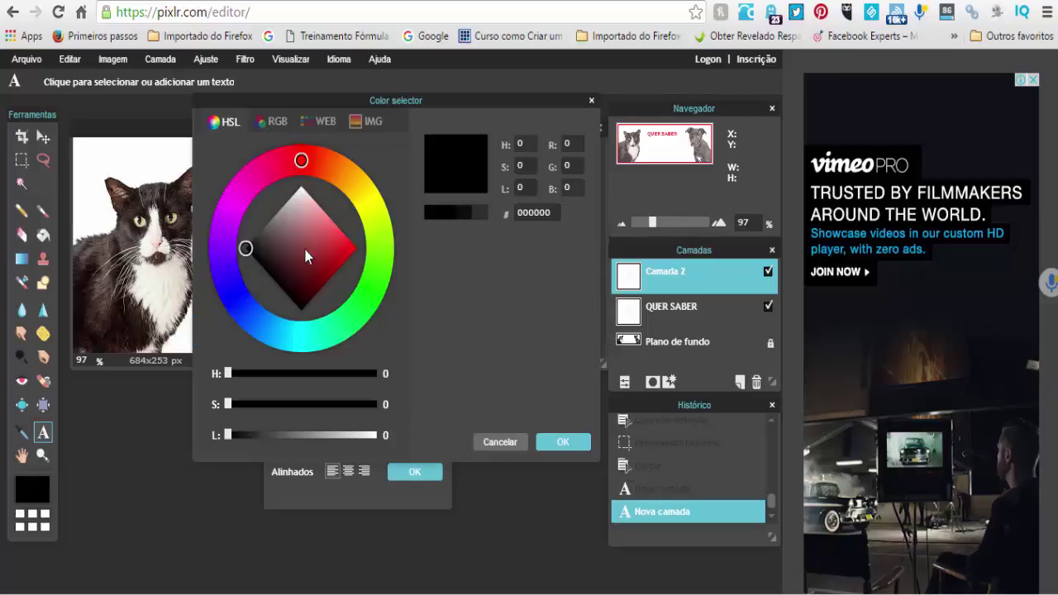
left_click(235, 294)
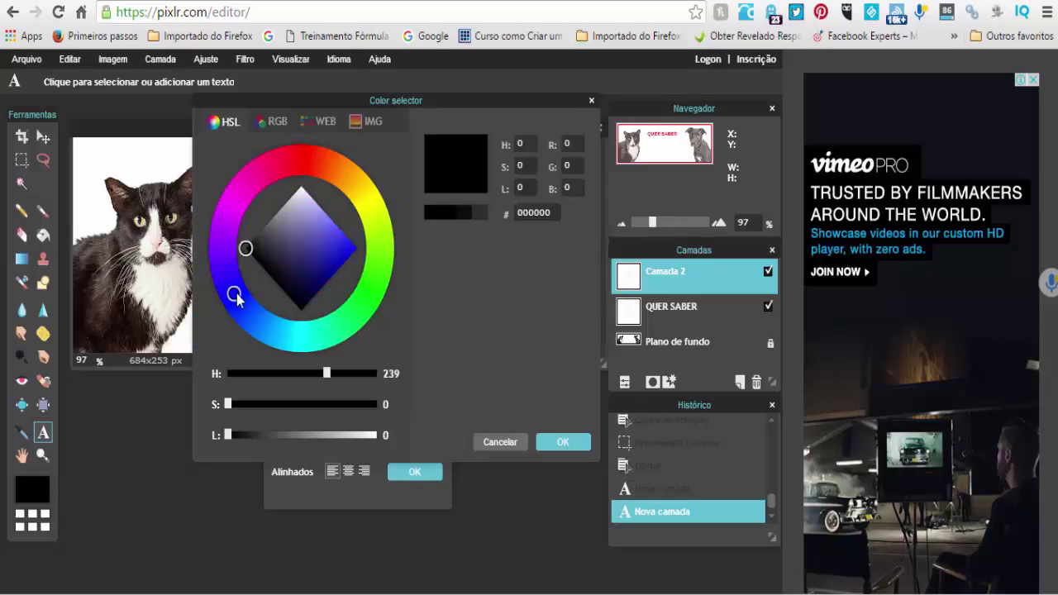
left_click(347, 249)
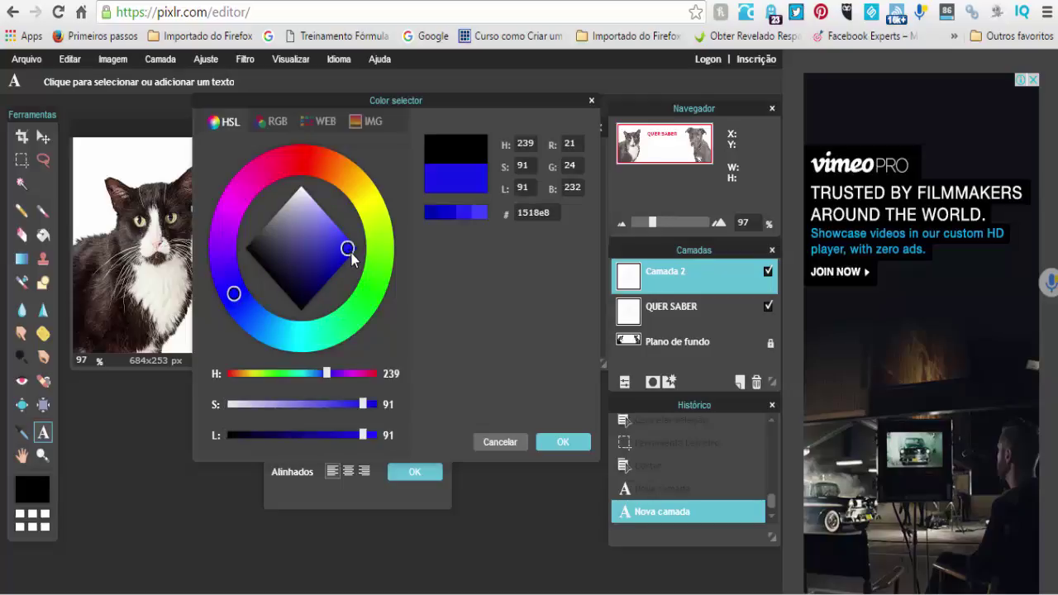
left_click(563, 443)
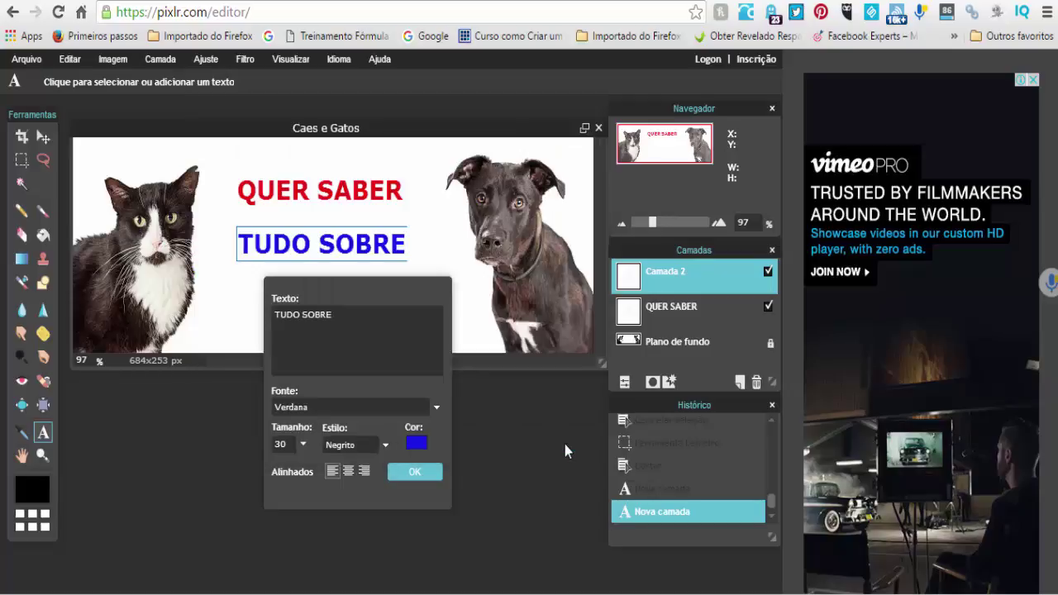
left_click(415, 471)
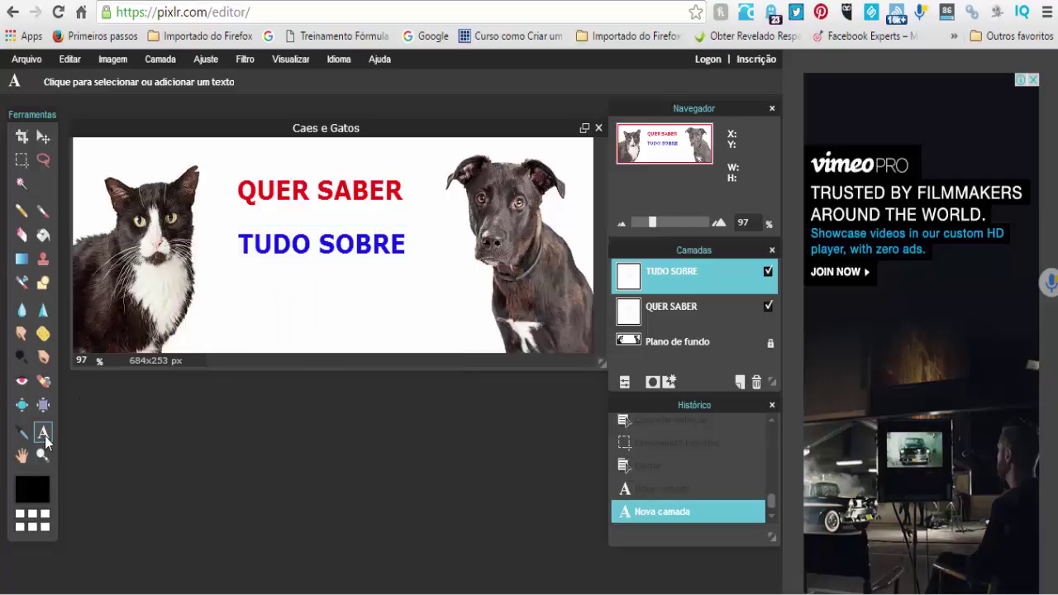
Add a third text layer reading "CÃES E GATOS" below the blue "TUDO SOBRE" line
left_click(70, 59)
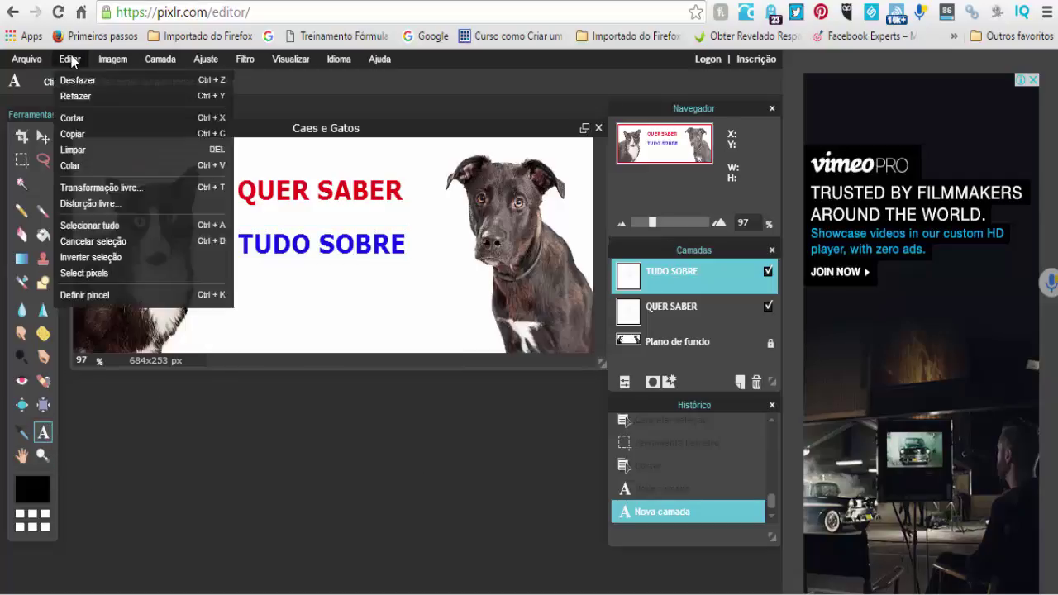
left_click(246, 506)
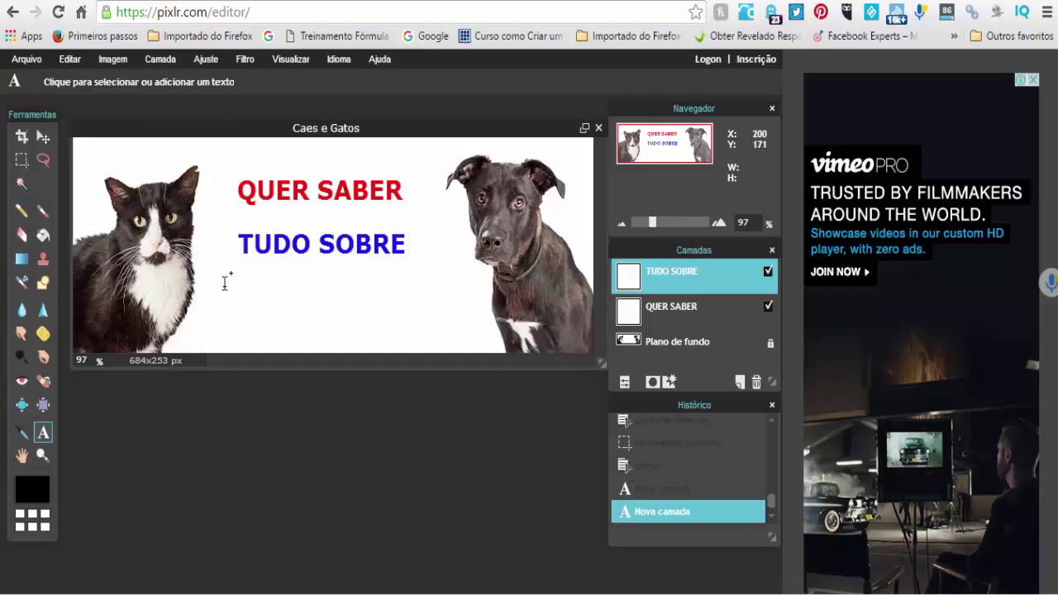
left_click(253, 287)
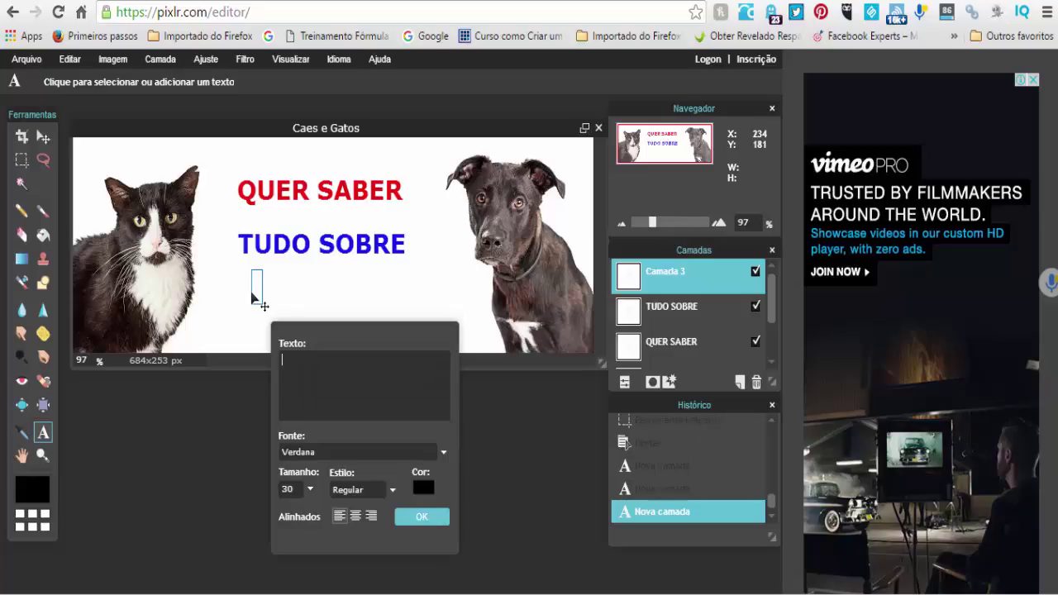
type("CÃES")
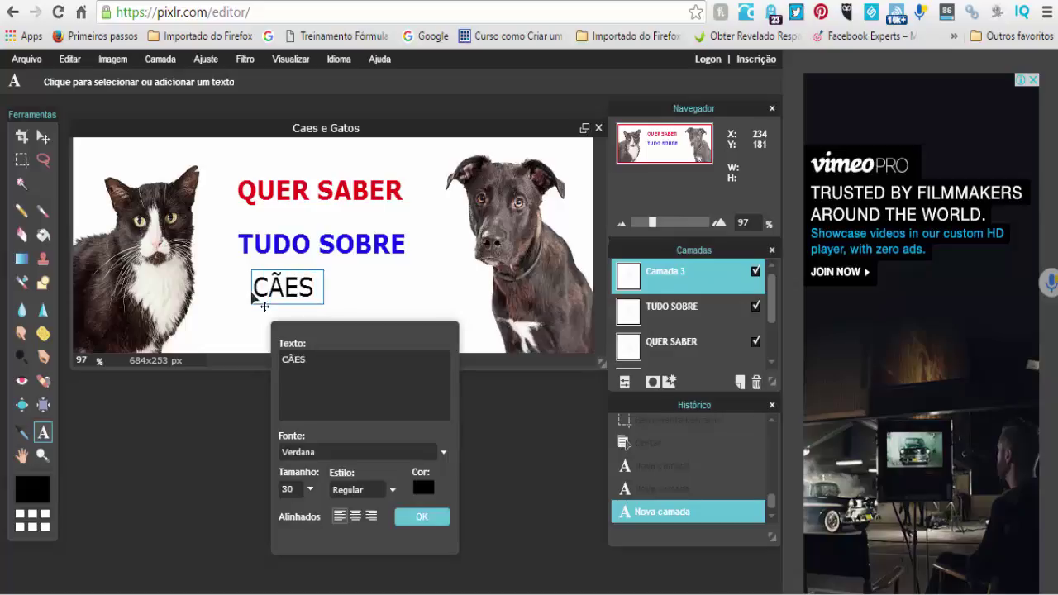
type(" E GATOS")
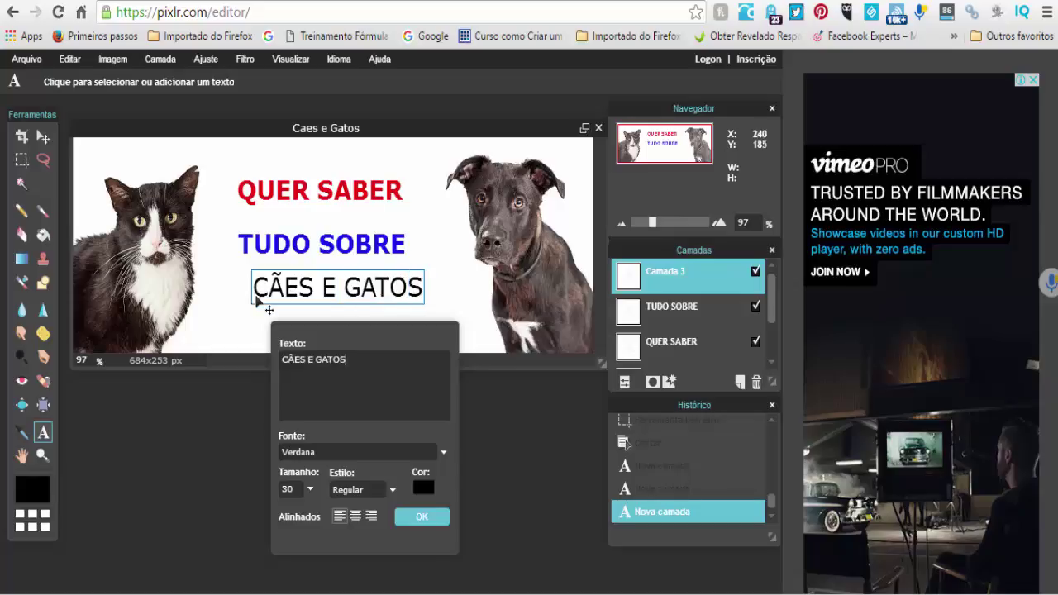
Set the "CÃES E GATOS" text to bold (Negrito) in black (#000000) and shift it slightly down and toward the cat
left_click(392, 494)
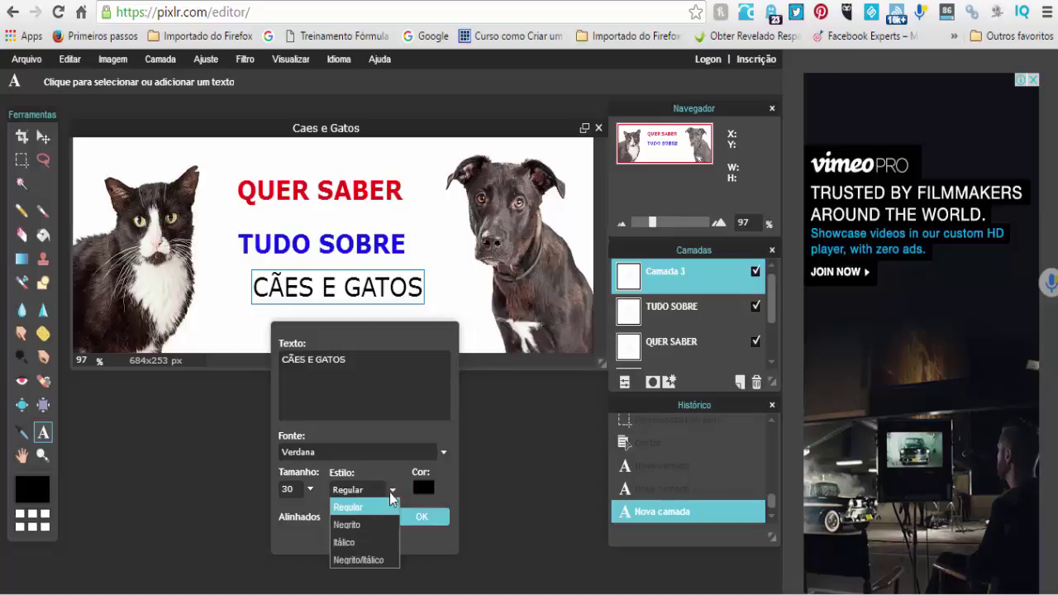
left_click(353, 525)
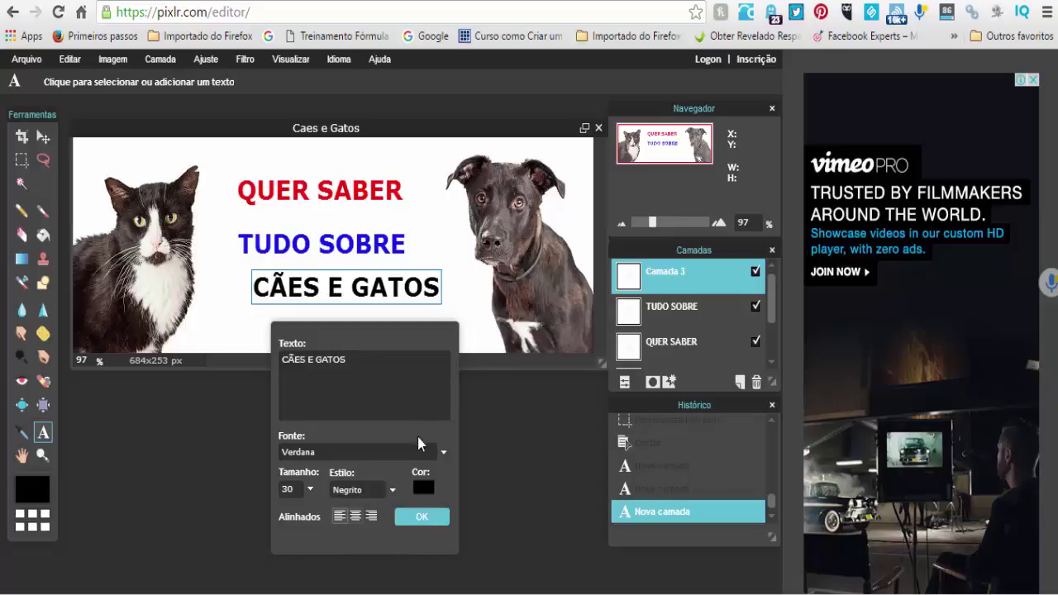
left_click_drag(383, 300, 363, 307)
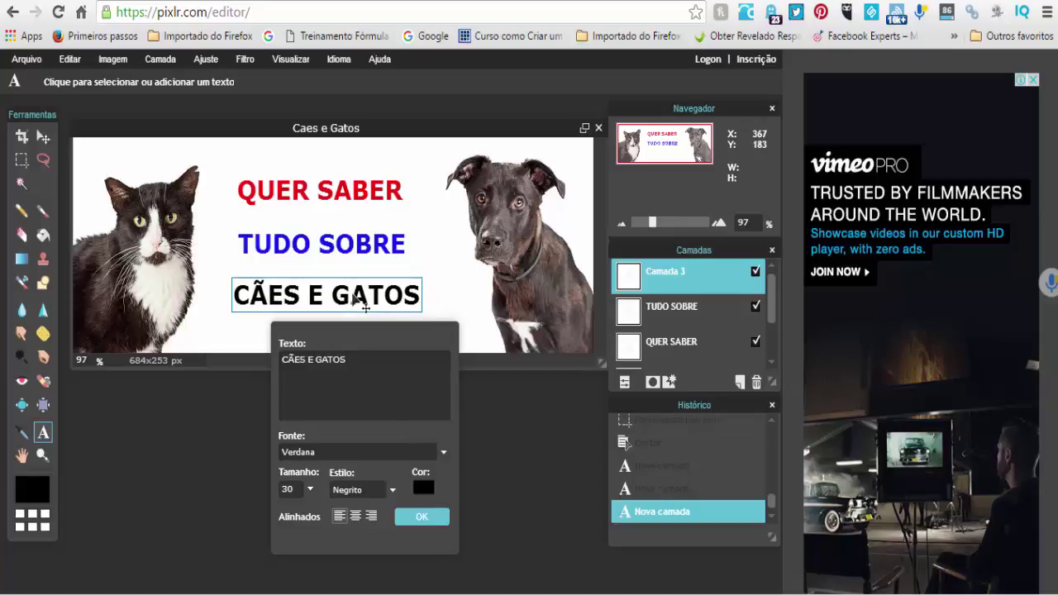
left_click(426, 492)
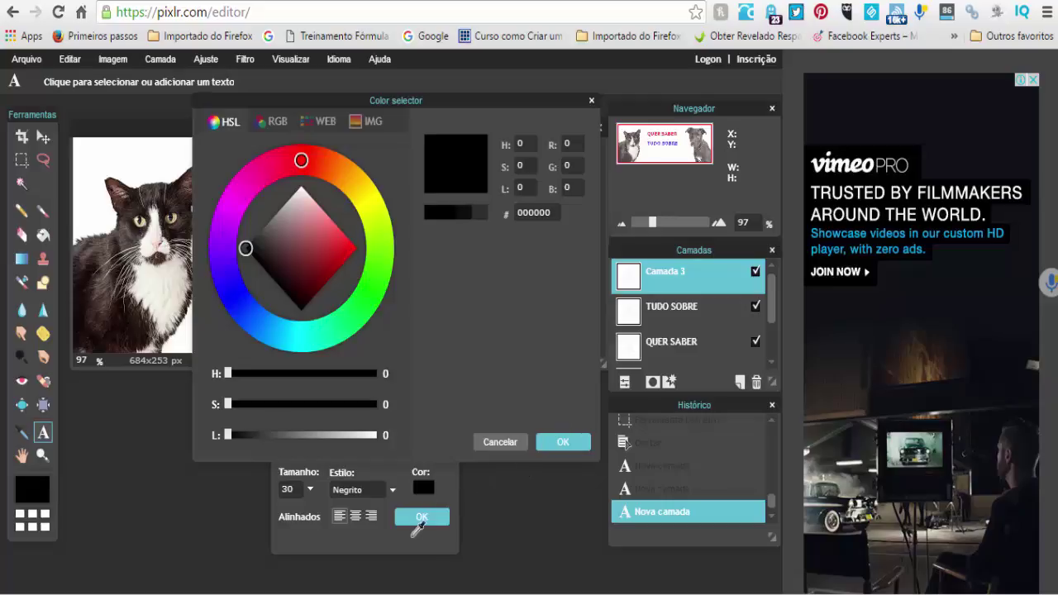
left_click(564, 444)
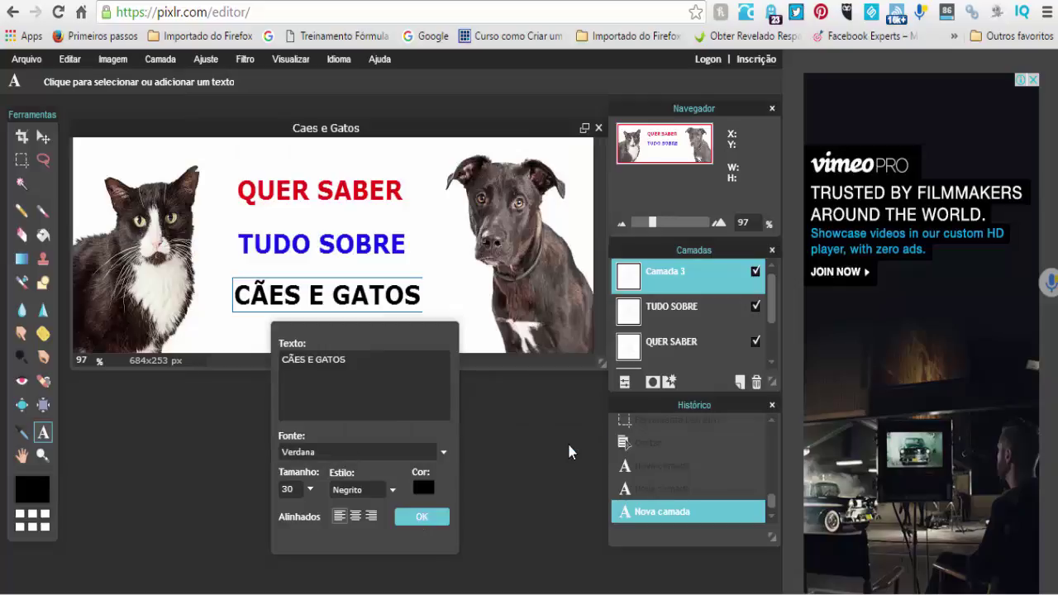
left_click(422, 518)
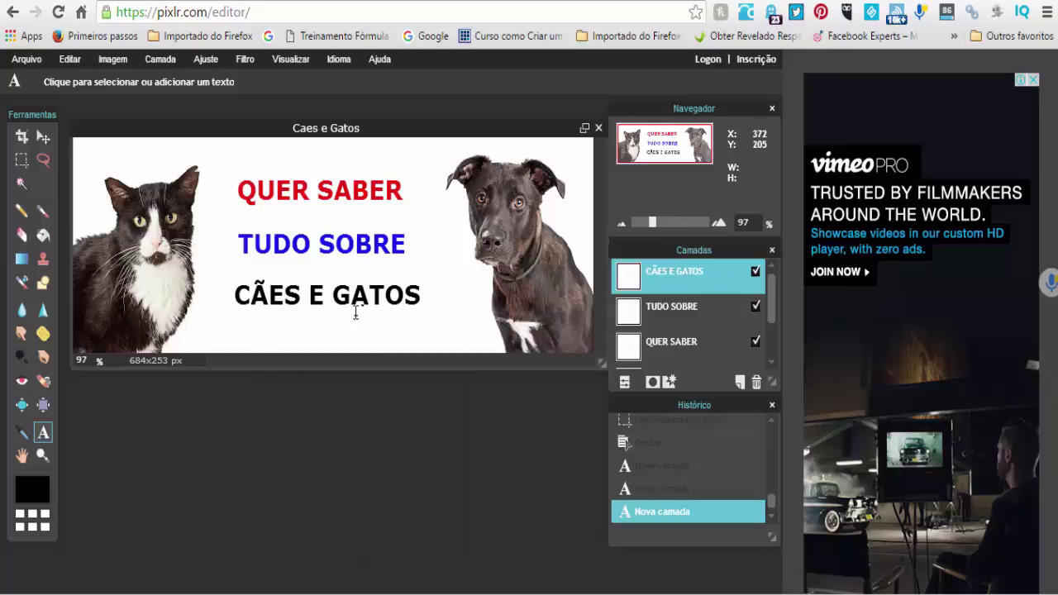
Move the "CÃES E GATOS" layer slightly lower and toward the cat to widen the gap below "TUDO SOBRE"
left_click(44, 135)
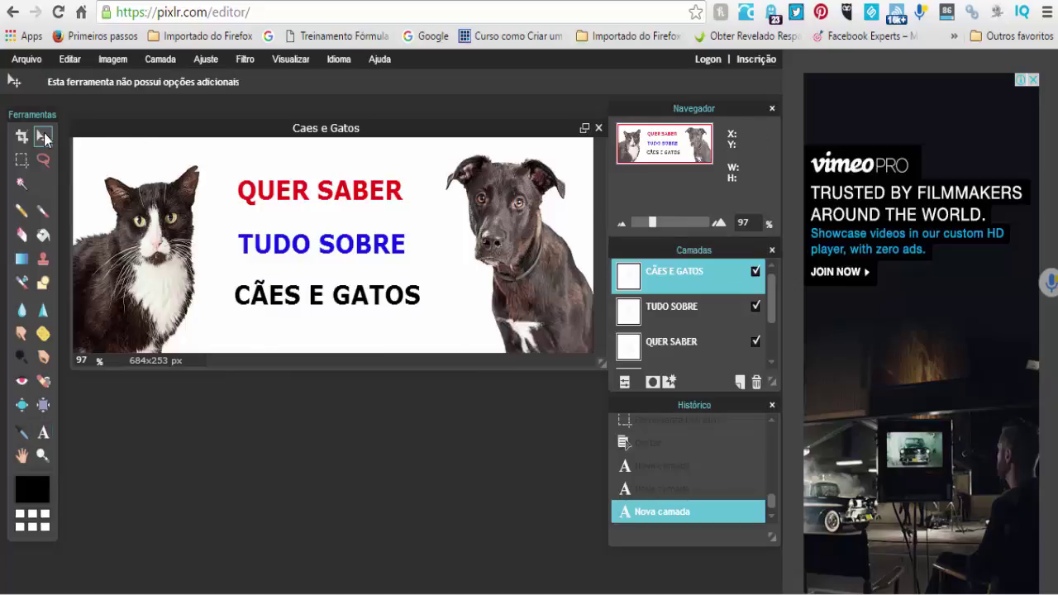
left_click_drag(317, 290, 331, 311)
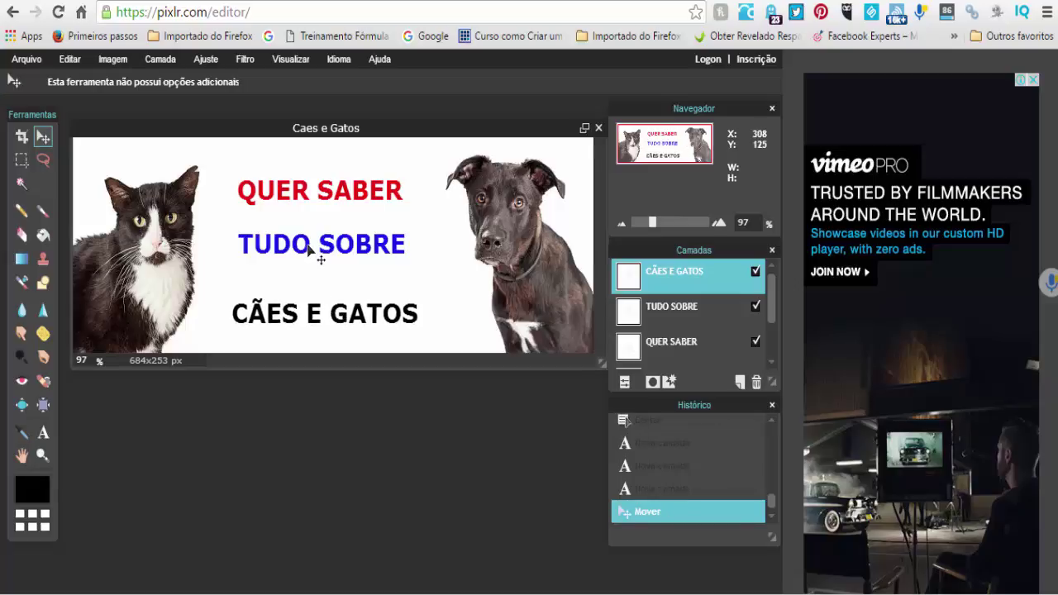
left_click_drag(307, 252, 322, 248)
left_click_drag(349, 324, 340, 307)
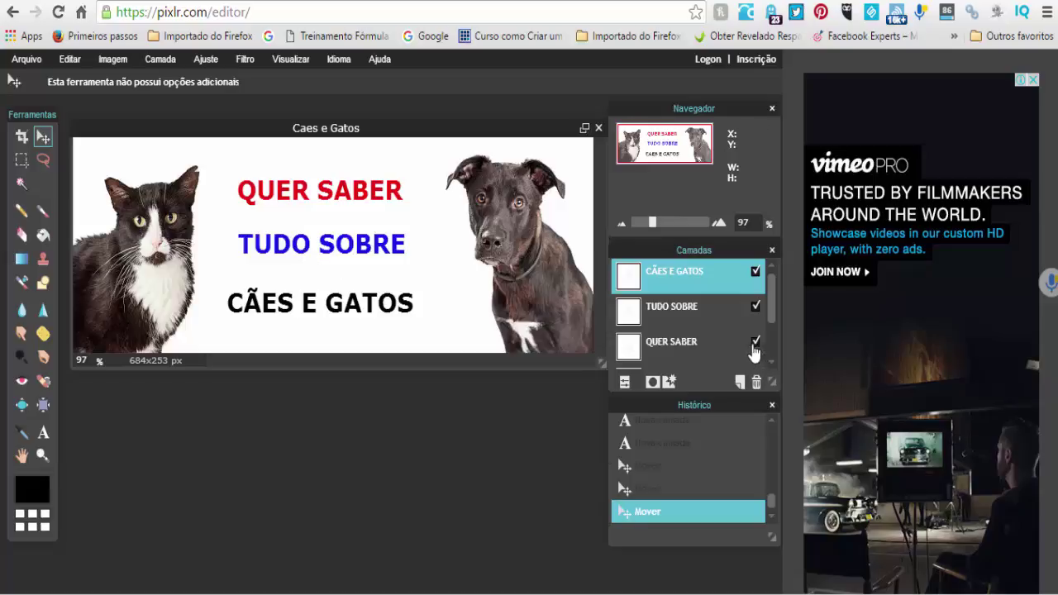
Move the "QUER SABER" layer slightly up and toward the dog, and shift the "TUDO SOBRE" layer slightly toward the dog
left_click(688, 355)
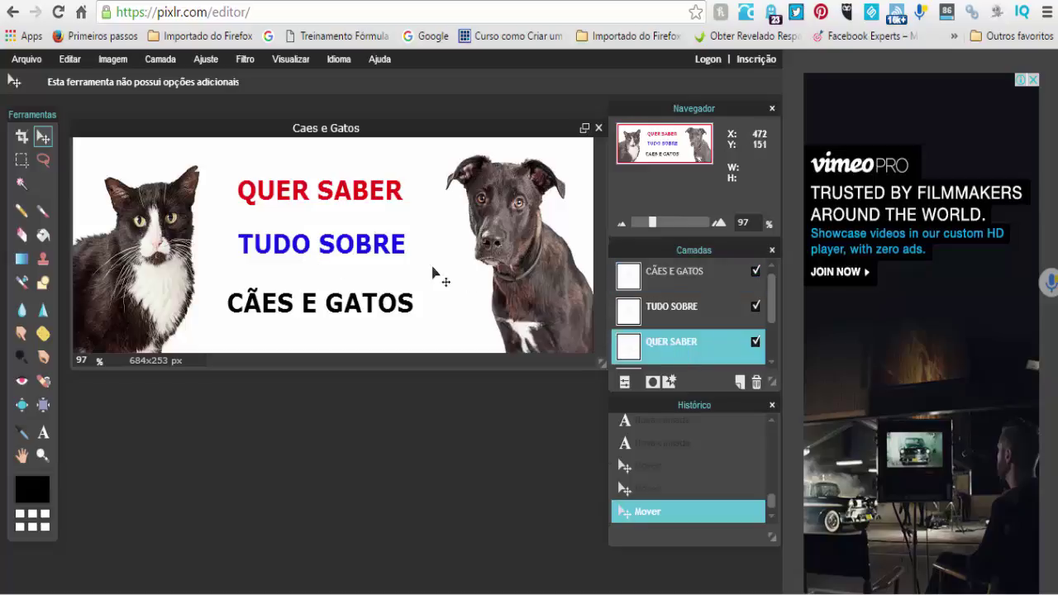
left_click_drag(339, 245, 345, 240)
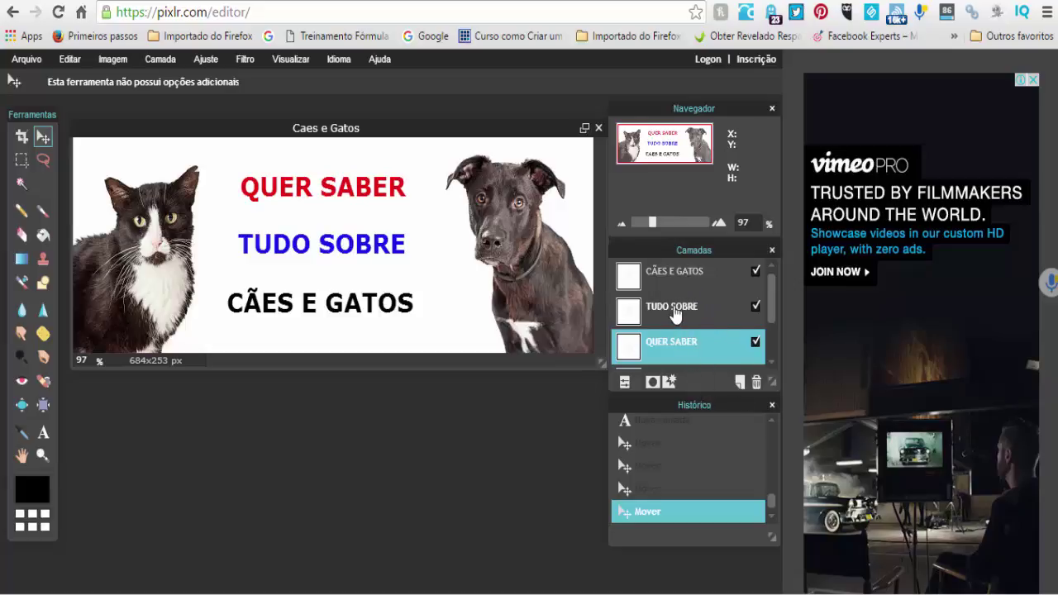
left_click(673, 311)
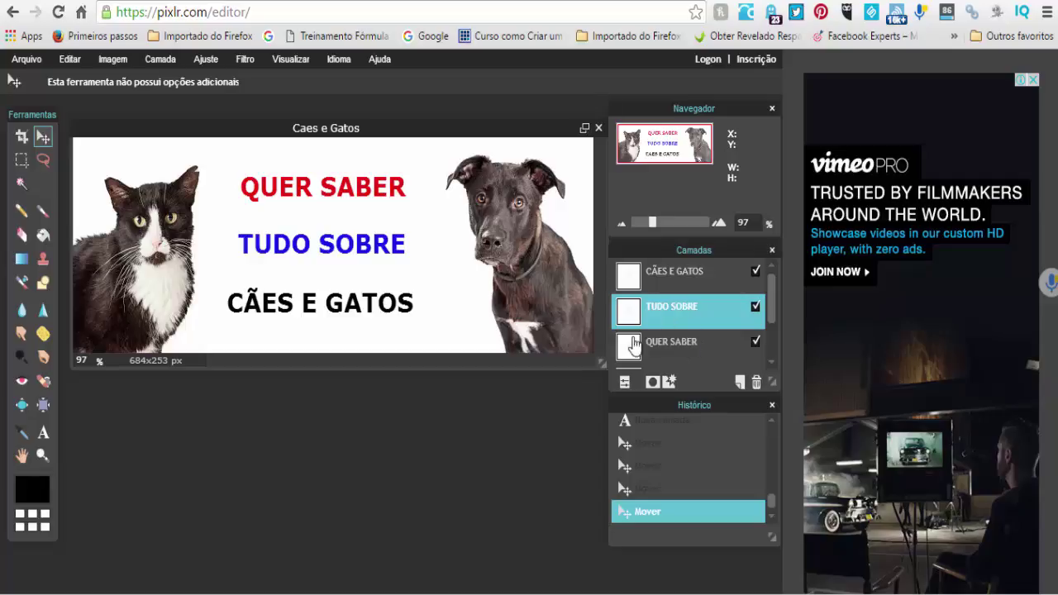
left_click_drag(307, 239, 315, 238)
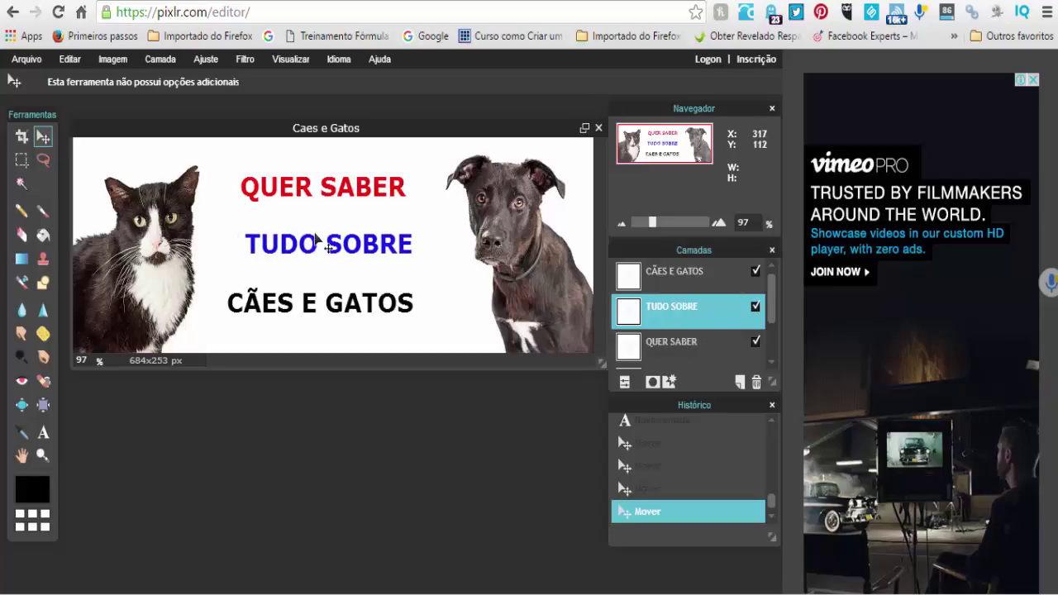
key("shift+Right")
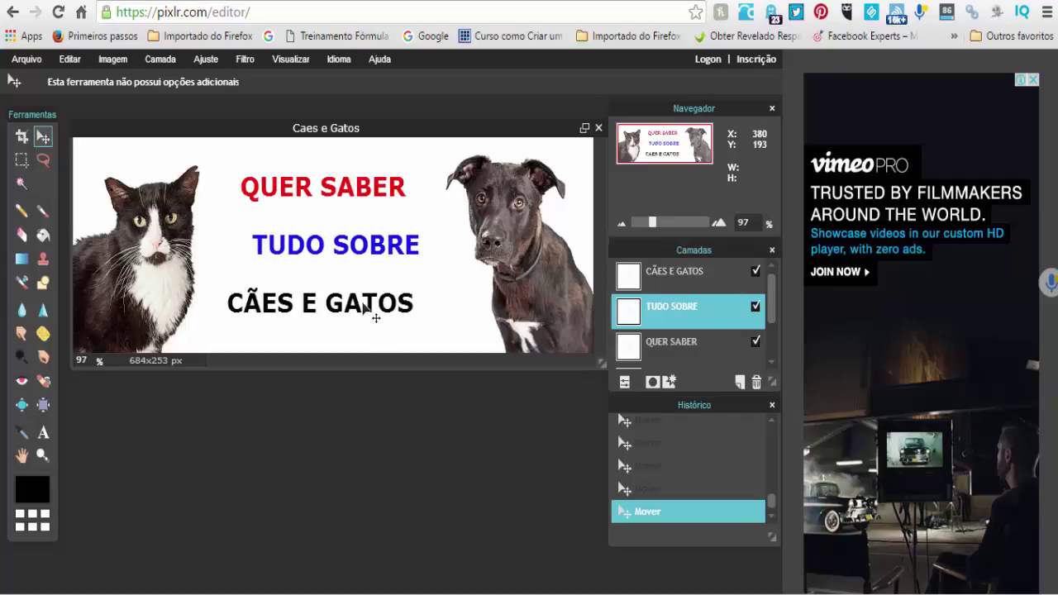
left_click_drag(368, 248, 352, 248)
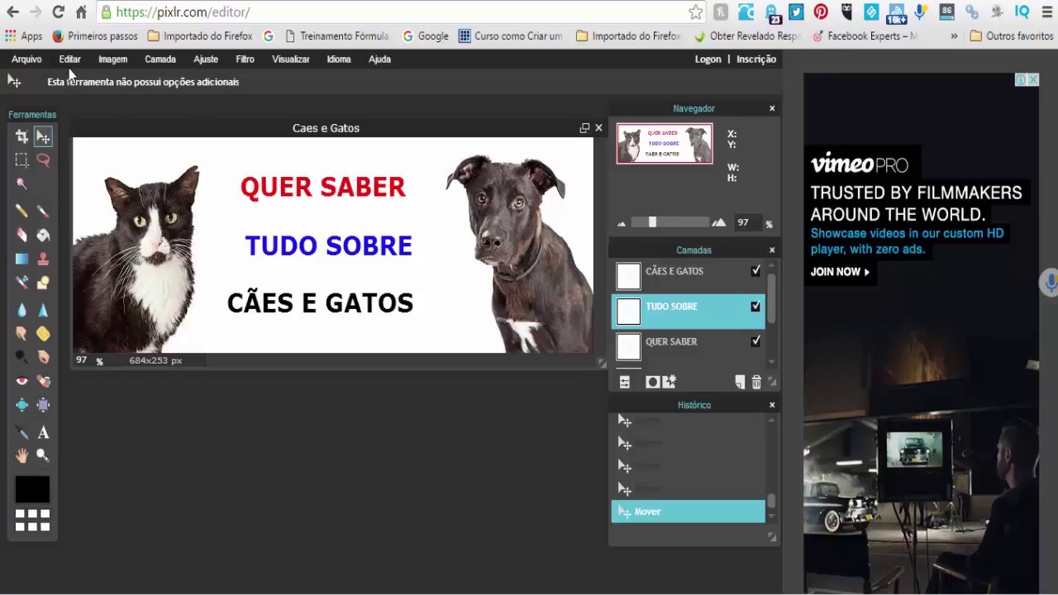
Select the cat with a rectangular marquee on the background layer (Plano de fundo) and cut it out
left_click(19, 160)
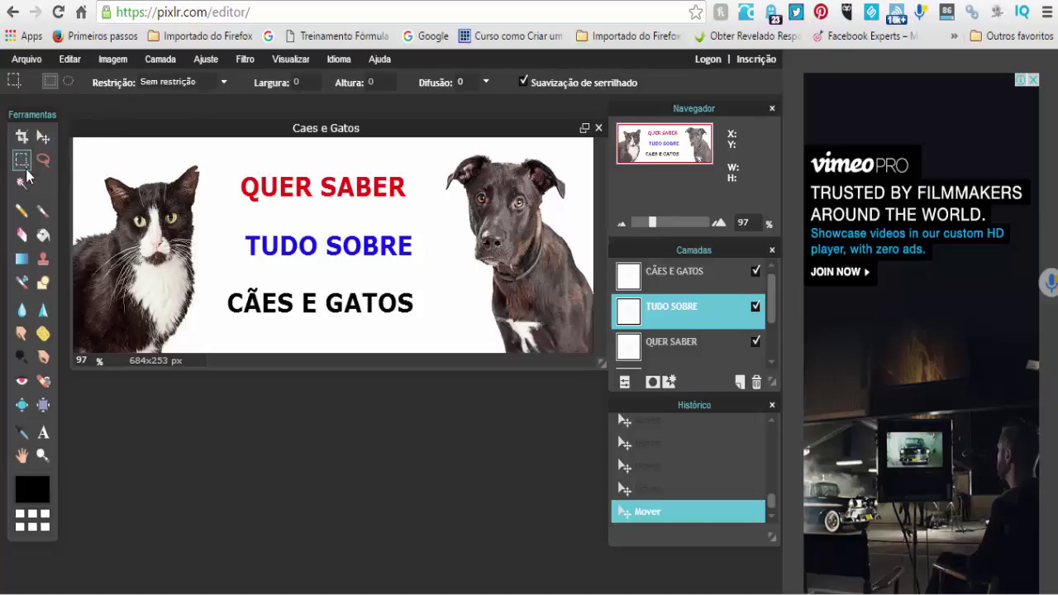
left_click_drag(73, 139, 207, 358)
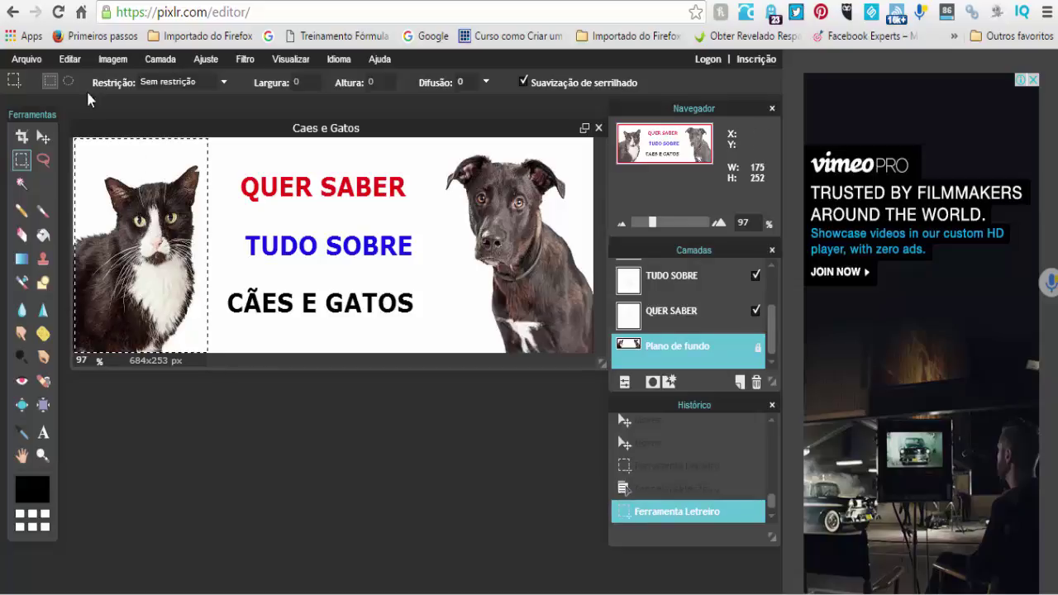
left_click(70, 60)
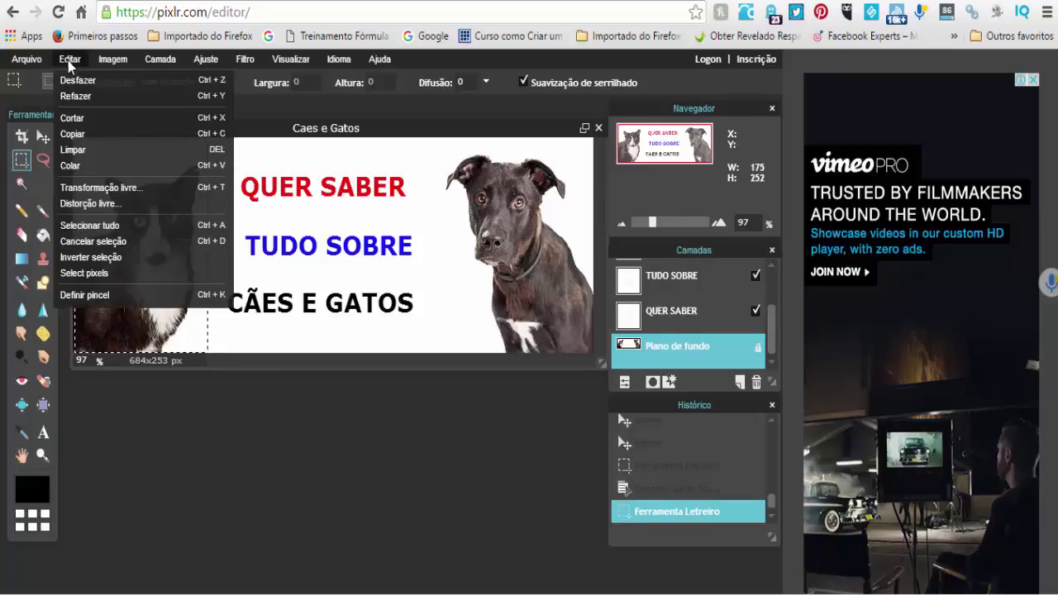
left_click(89, 118)
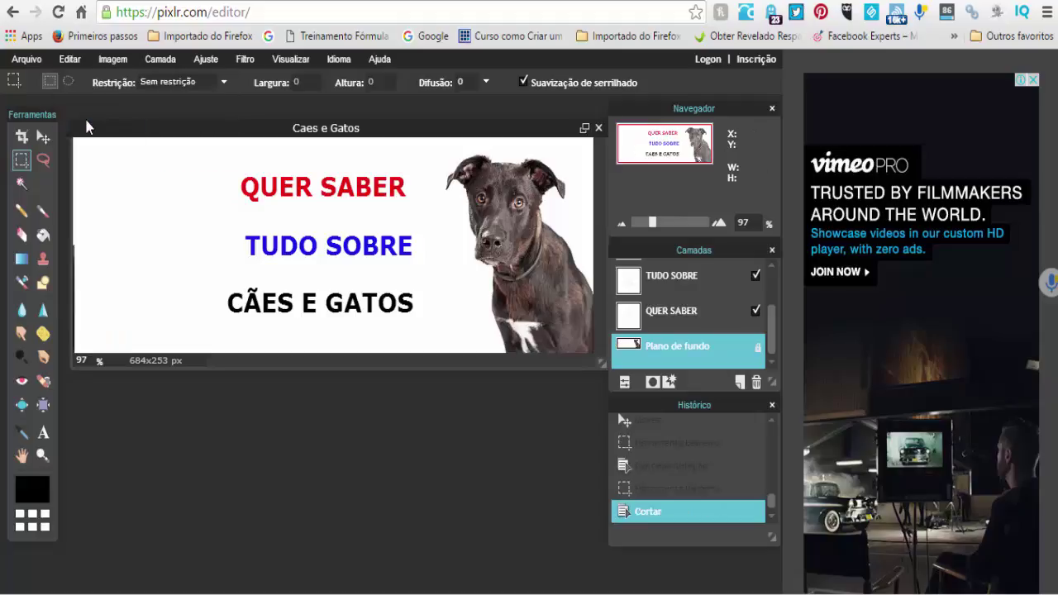
Undo the cut of the cat and clear the selection
left_click(70, 59)
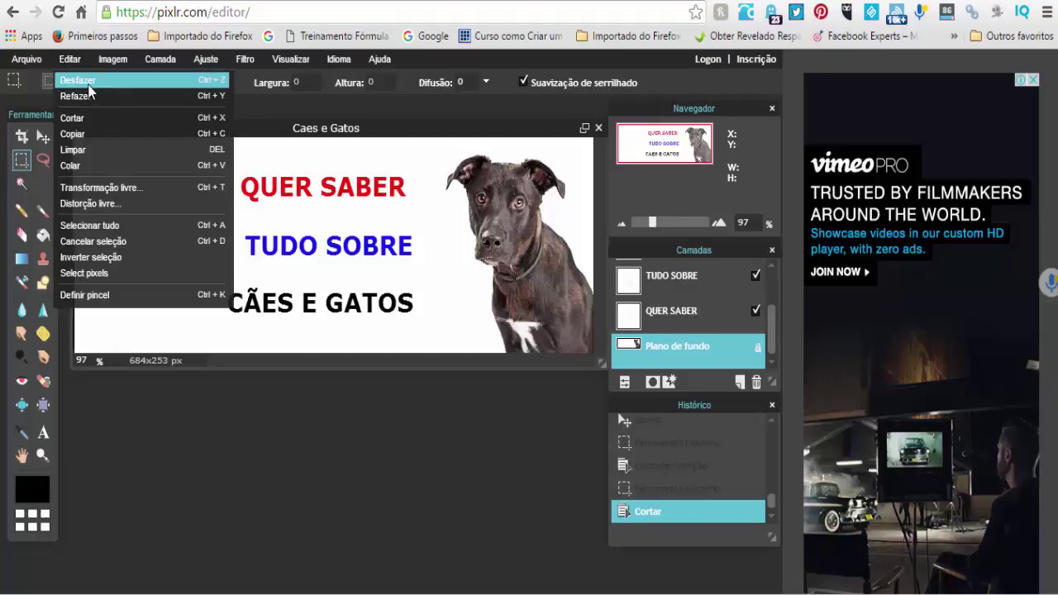
left_click(87, 83)
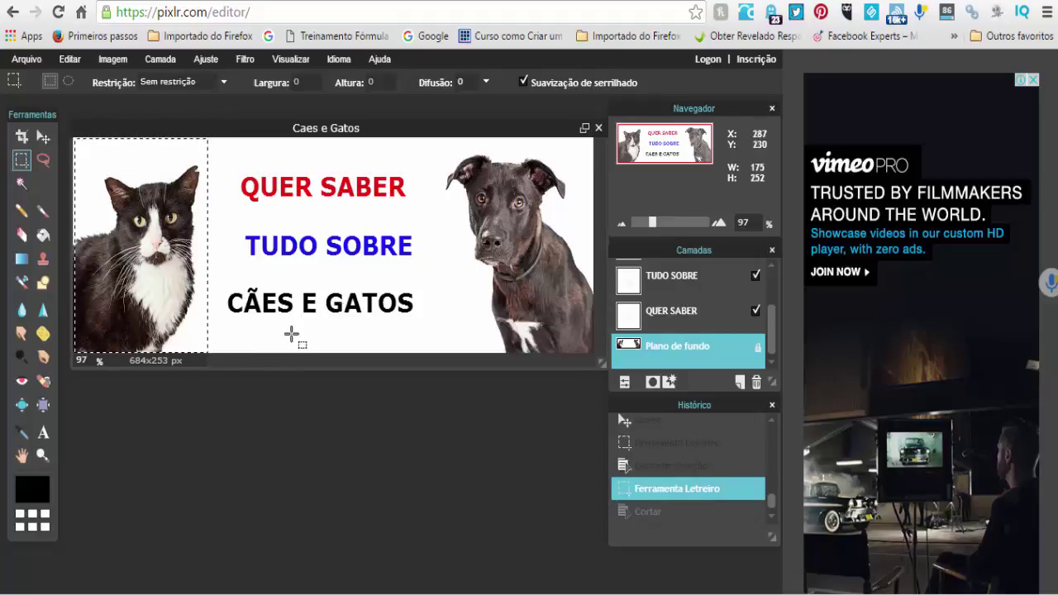
left_click(443, 296)
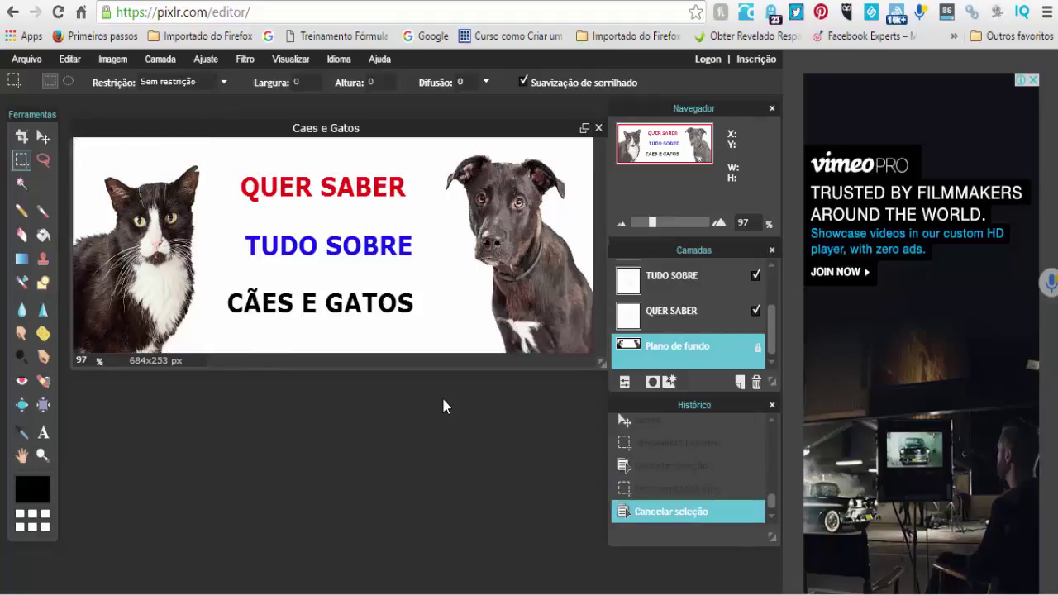